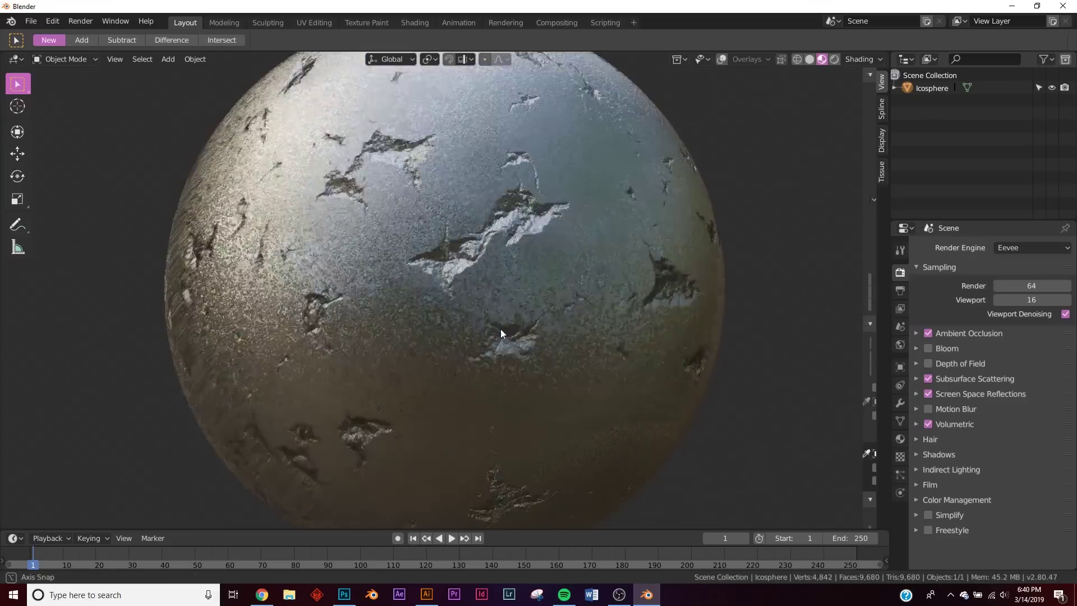
{"action": "scroll", "coordinate": [520, 287], "scroll_direction": "down", "scroll_amount": 2}
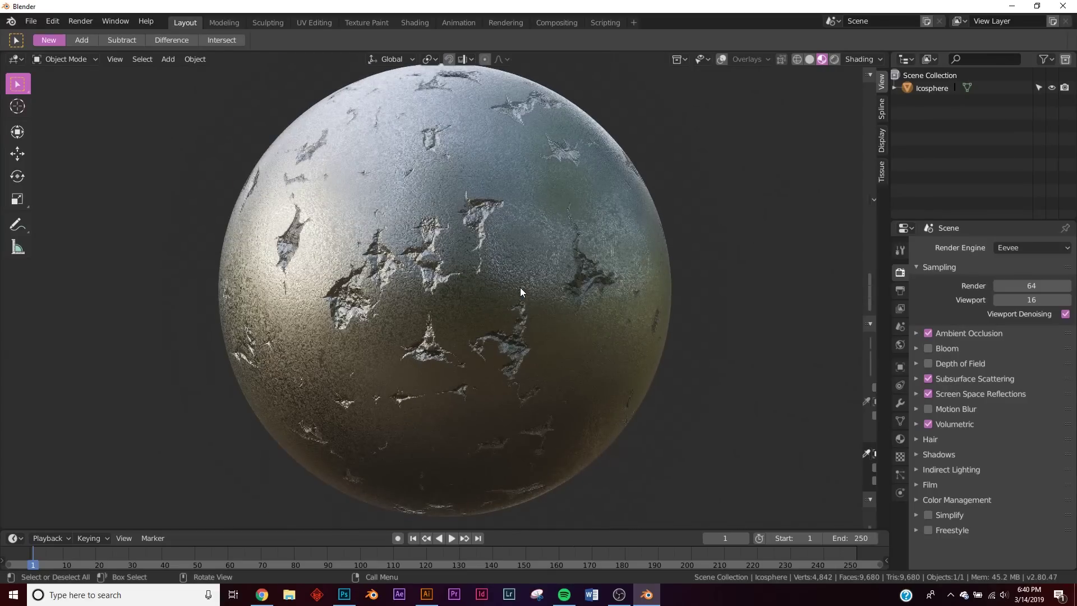
{"action": "scroll", "coordinate": [520, 287], "scroll_direction": "up", "scroll_amount": 2}
{"action": "middle_click_drag", "start_coordinate": [520, 287], "coordinate": [497, 326]}
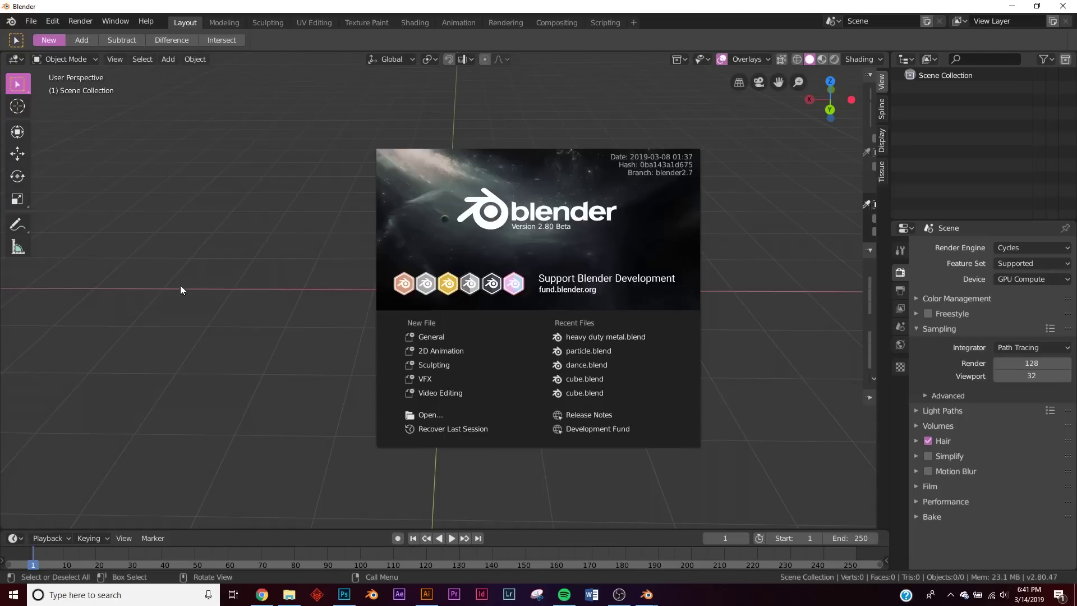
Step: Dismiss the splash screen and add an Ico Sphere mesh to the empty scene
{"action": "left_click", "coordinate": [224, 279]}
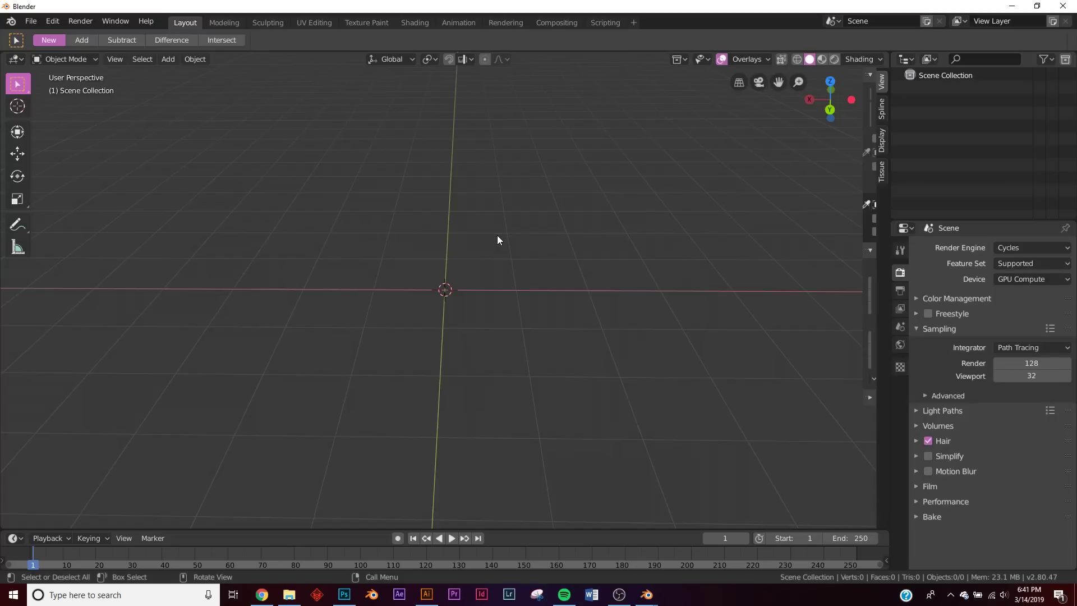
{"action": "key", "text": "shift+a"}
{"action": "mouse_move", "coordinate": [465, 240]}
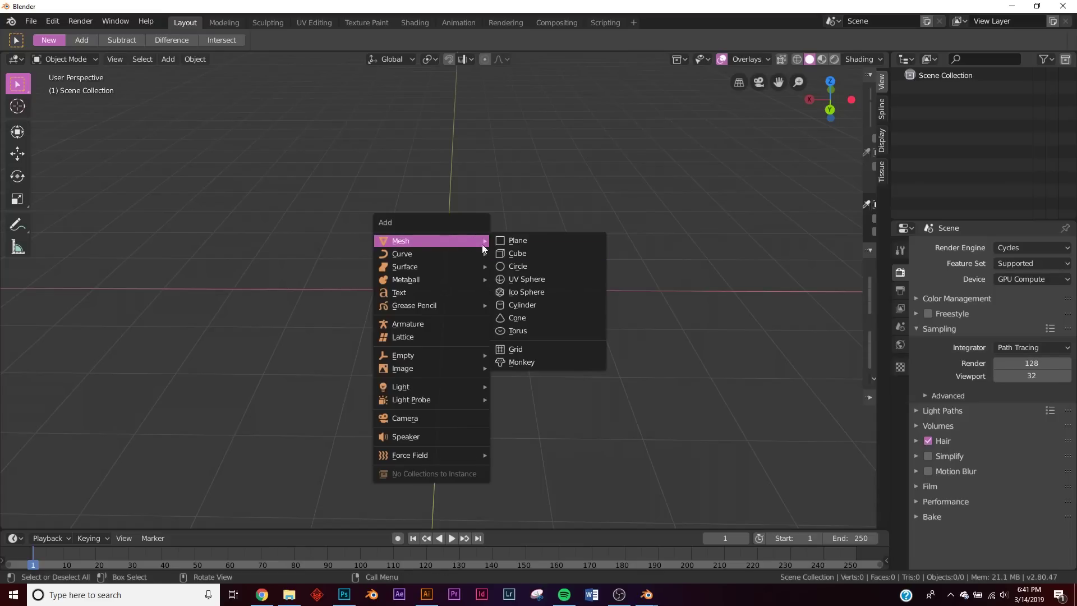
{"action": "left_click", "coordinate": [530, 292]}
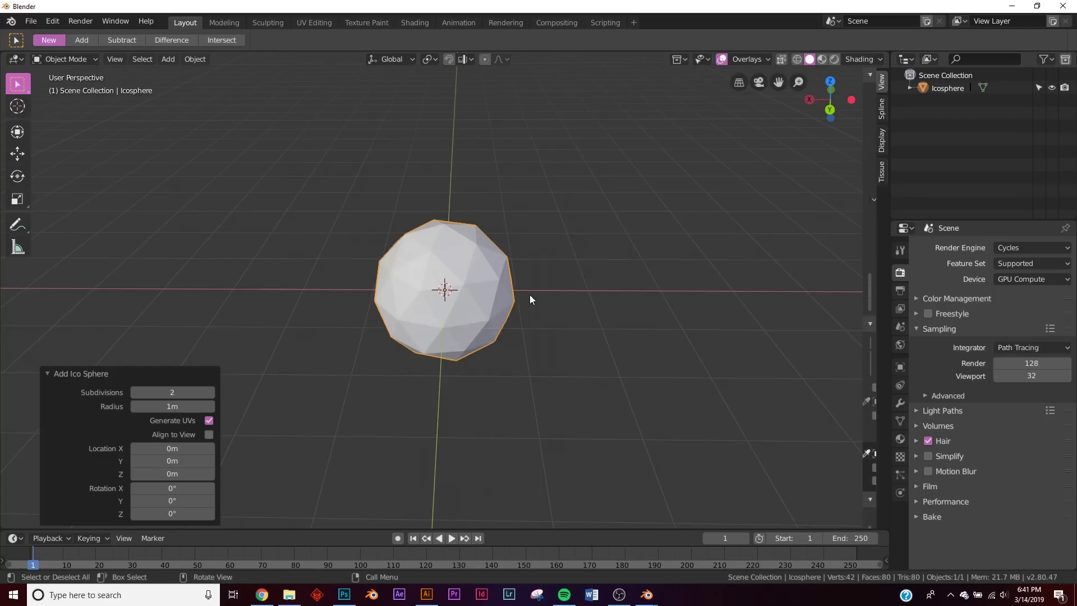
Step: Subdivide the entire ico sphere mesh with 10 cuts and a smoothness of 1.000
{"action": "key", "text": "Tab"}
{"action": "right_click", "coordinate": [552, 207]}
{"action": "mouse_move", "coordinate": [514, 194]}
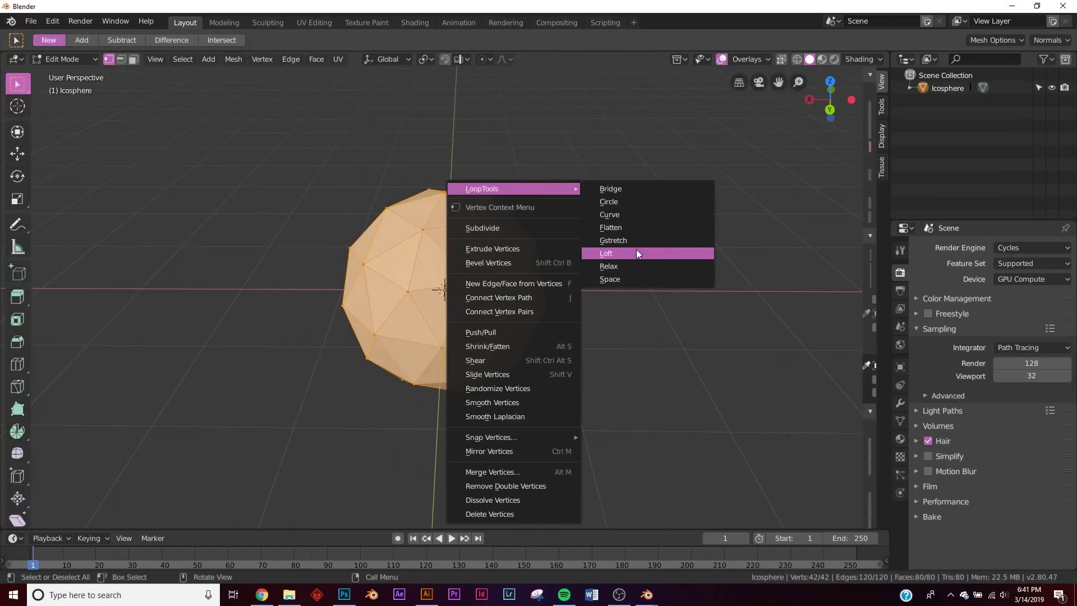
{"action": "left_click", "coordinate": [505, 228]}
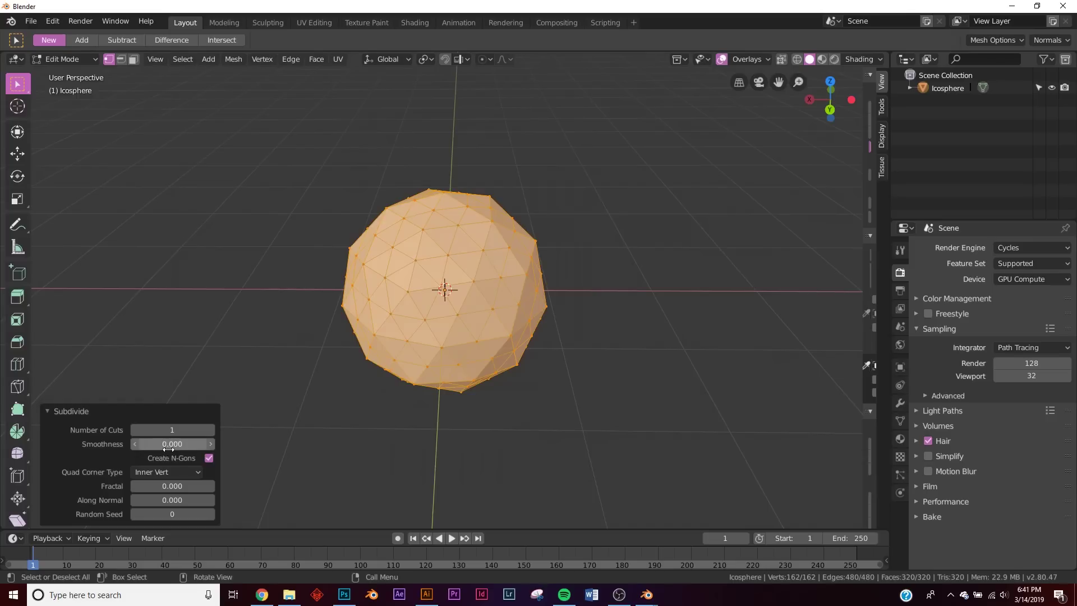
{"action": "left_click_drag", "start_coordinate": [168, 443], "coordinate": [213, 430]}
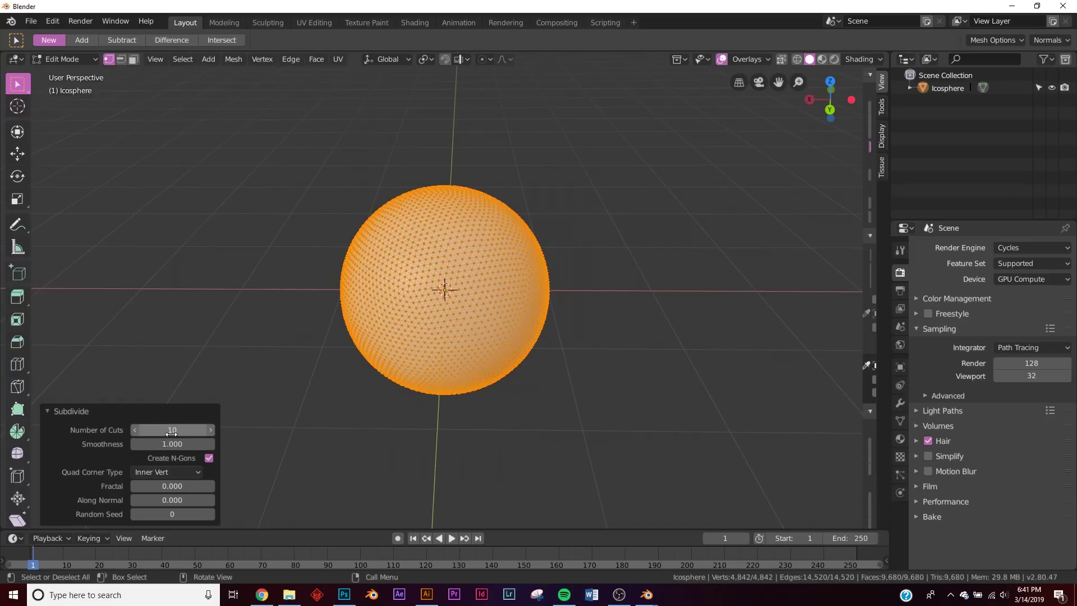
{"action": "left_click", "coordinate": [289, 282]}
Step: Return to Object Mode and apply smooth shading to the sphere
{"action": "right_click", "coordinate": [492, 227]}
{"action": "key", "text": "Tab"}
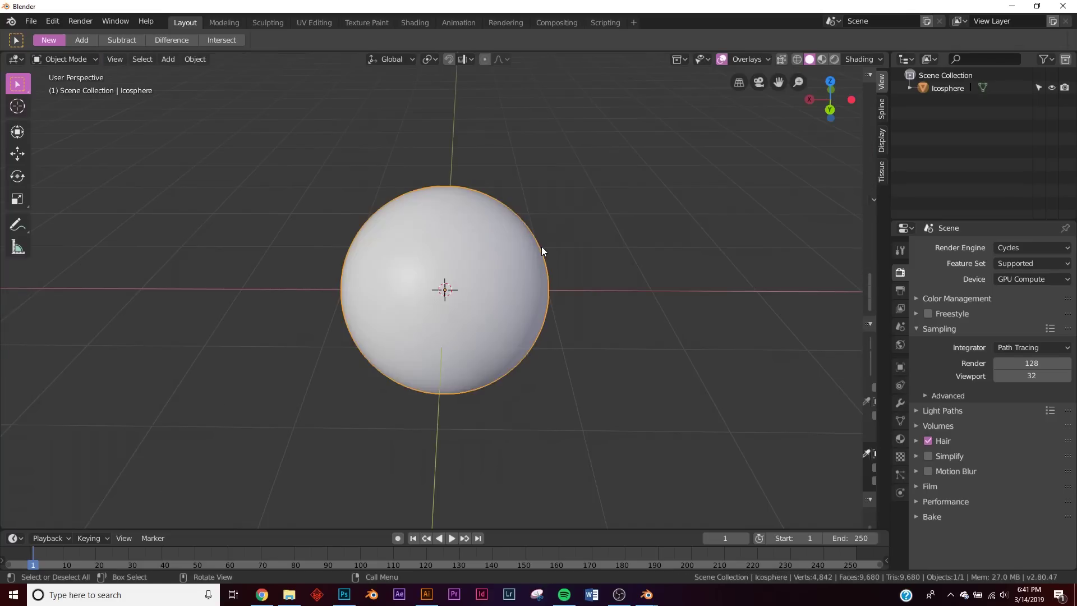
{"action": "right_click", "coordinate": [541, 248]}
{"action": "left_click", "coordinate": [541, 248]}
Step: Switch to the Shading workspace and show the sphere in LookDev viewport shading
{"action": "scroll", "coordinate": [506, 305], "scroll_direction": "up", "scroll_amount": 4}
{"action": "middle_click_drag", "start_coordinate": [506, 305], "coordinate": [499, 270]}
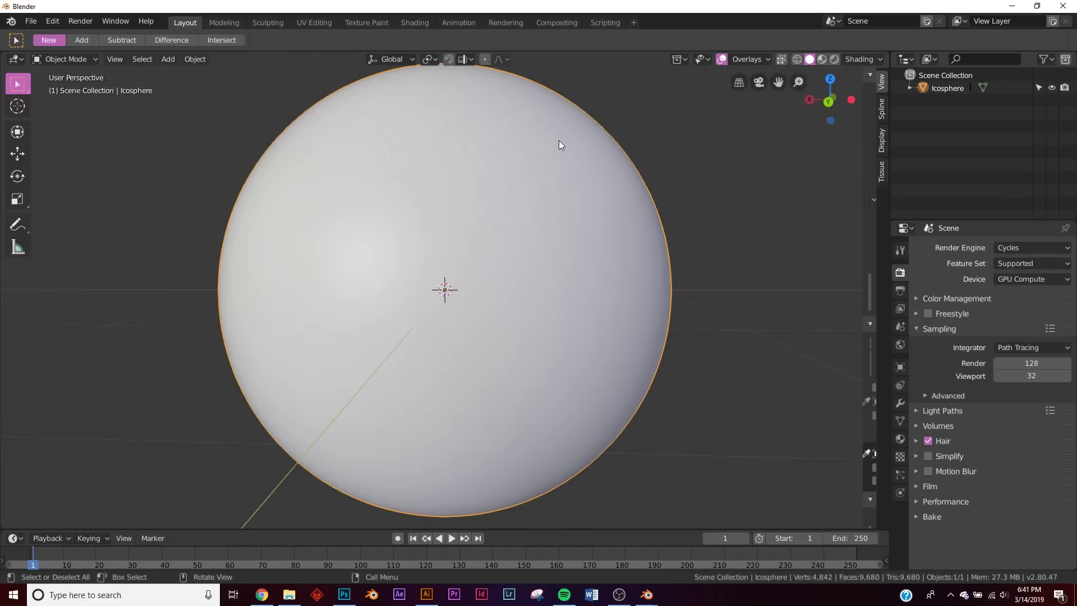
{"action": "scroll", "coordinate": [559, 141], "scroll_direction": "down", "scroll_amount": 3}
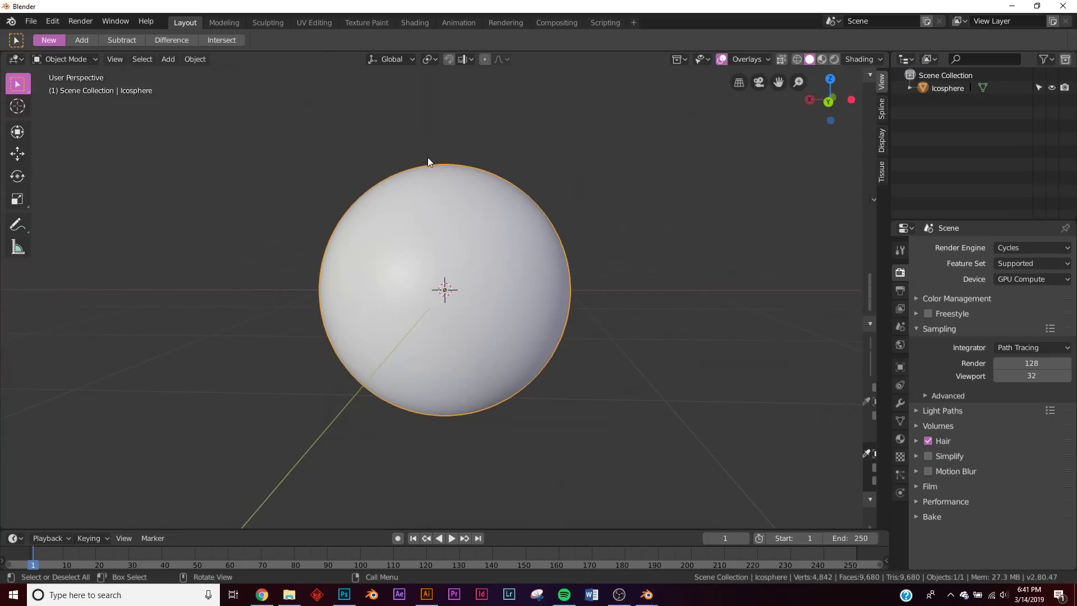
{"action": "left_click", "coordinate": [409, 22]}
{"action": "scroll", "coordinate": [706, 295], "scroll_direction": "down", "scroll_amount": 3}
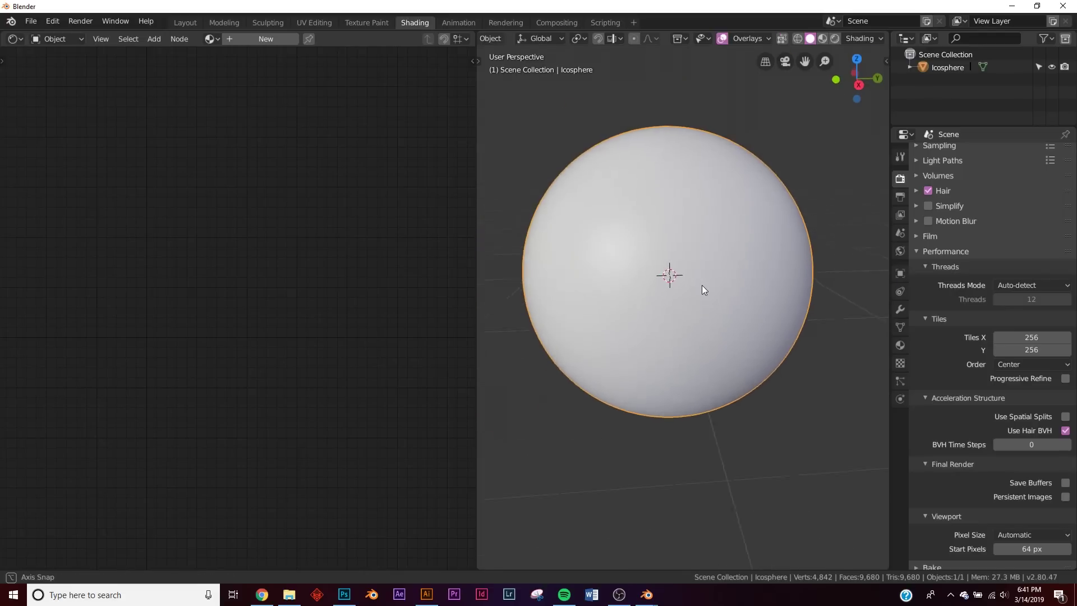
{"action": "key", "text": "z"}
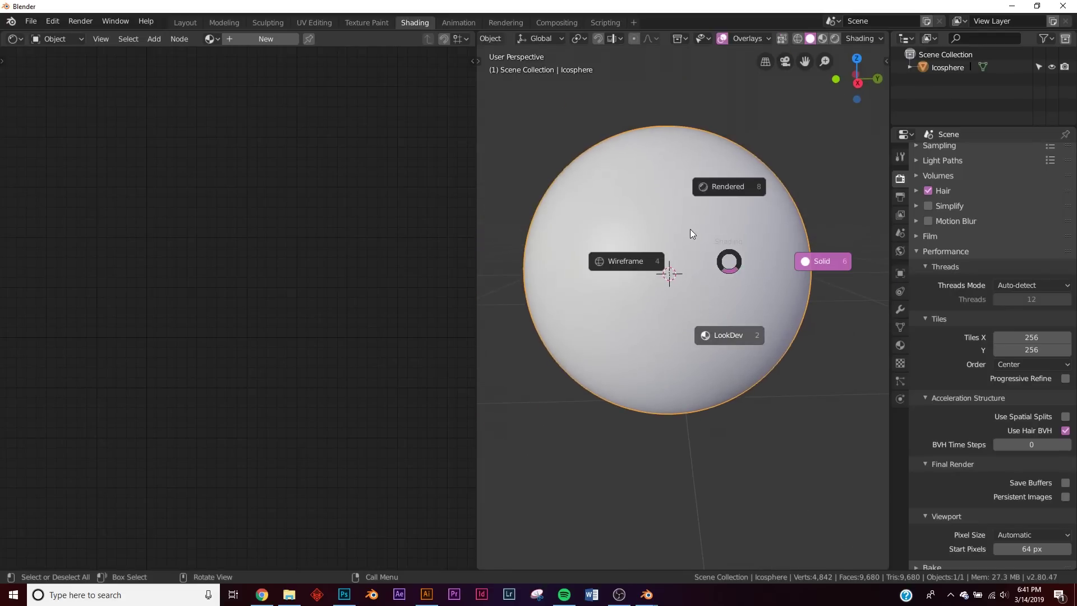
{"action": "left_click", "coordinate": [729, 335]}
Step: Fade out the environment image behind the sphere by lowering the LookDev lighting's Background value
{"action": "scroll", "coordinate": [705, 274], "scroll_direction": "up", "scroll_amount": 2}
{"action": "middle_click_drag", "start_coordinate": [703, 256], "coordinate": [709, 274], "text": "shift"}
{"action": "scroll", "coordinate": [709, 275], "scroll_direction": "down", "scroll_amount": 1}
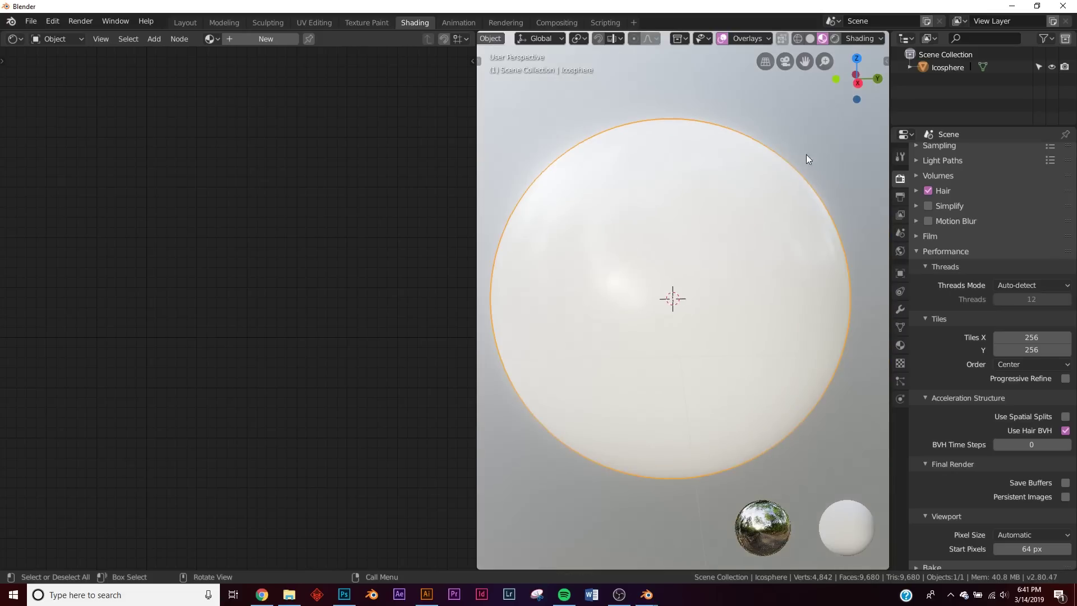
{"action": "left_click", "coordinate": [850, 43]}
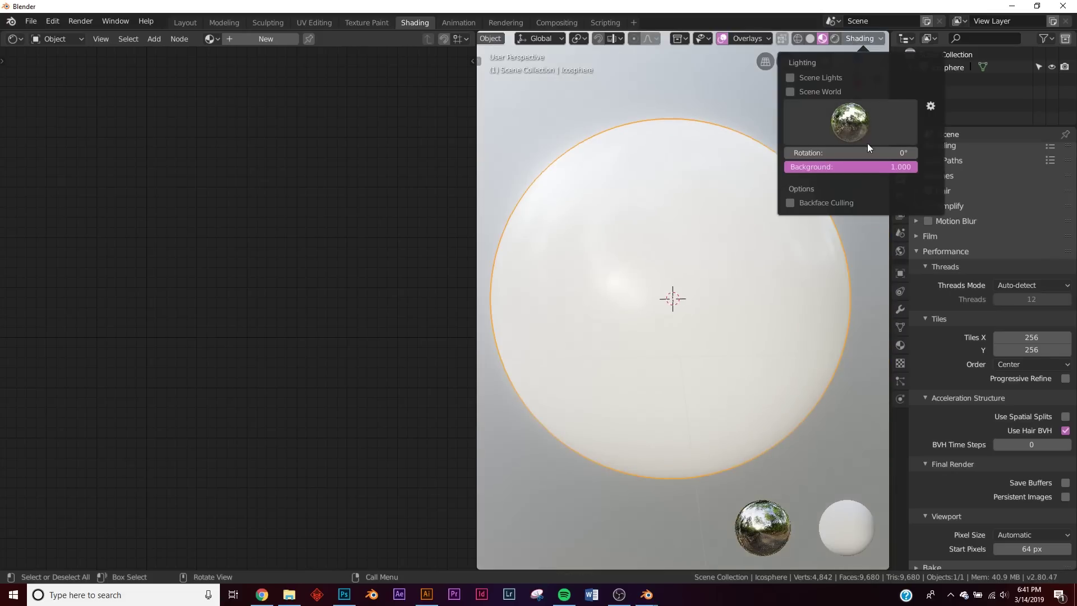
{"action": "left_click_drag", "start_coordinate": [915, 166], "coordinate": [788, 167]}
Step: Set the scene's render engine to Eevee
{"action": "scroll", "coordinate": [954, 200], "scroll_direction": "up", "scroll_amount": 4}
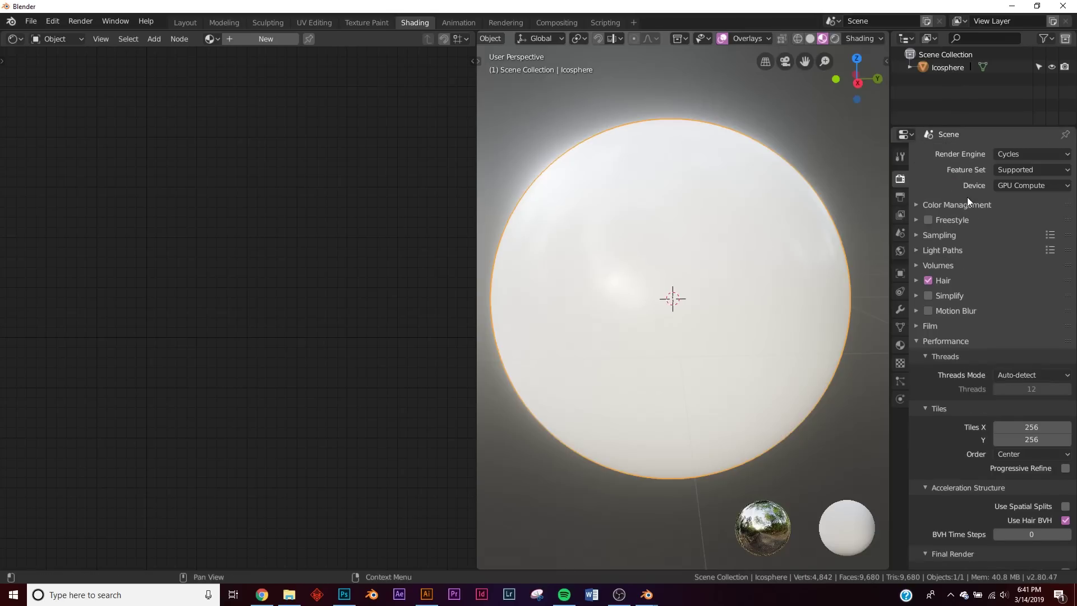
{"action": "left_click", "coordinate": [1019, 153]}
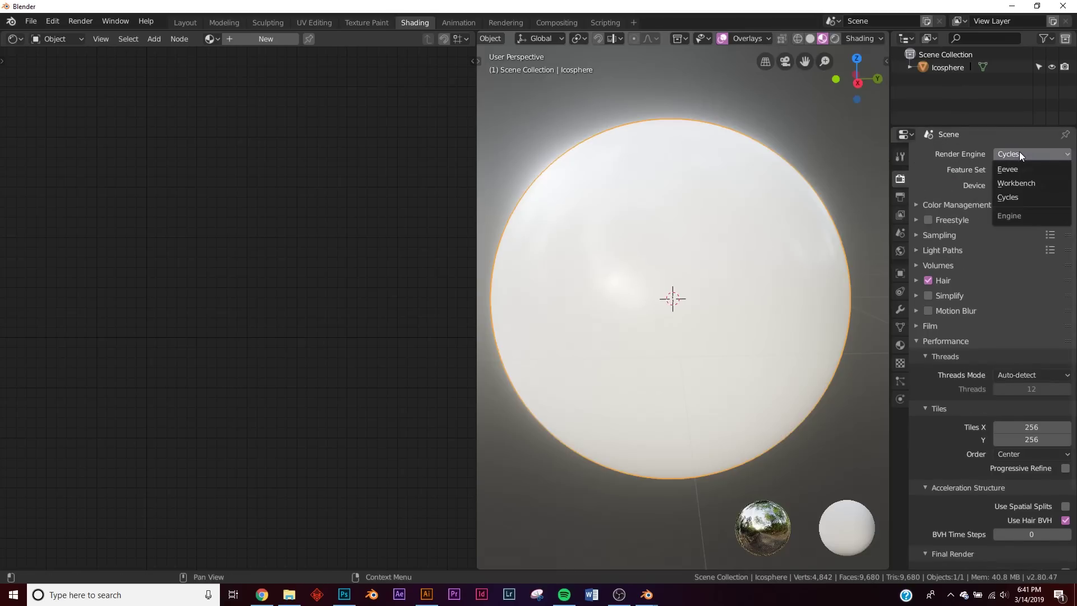
{"action": "left_click", "coordinate": [1021, 174]}
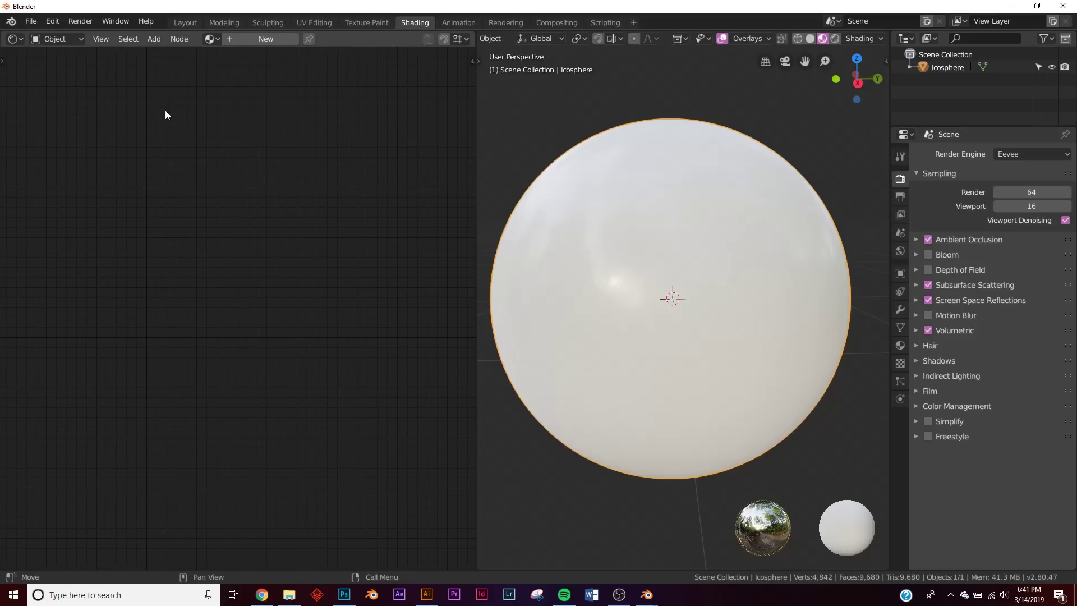
Step: Create a new material for the sphere with Metallic at 1.000 and a grey base color of value 0.774
{"action": "left_click", "coordinate": [270, 39]}
{"action": "scroll", "coordinate": [206, 324], "scroll_direction": "up", "scroll_amount": 2}
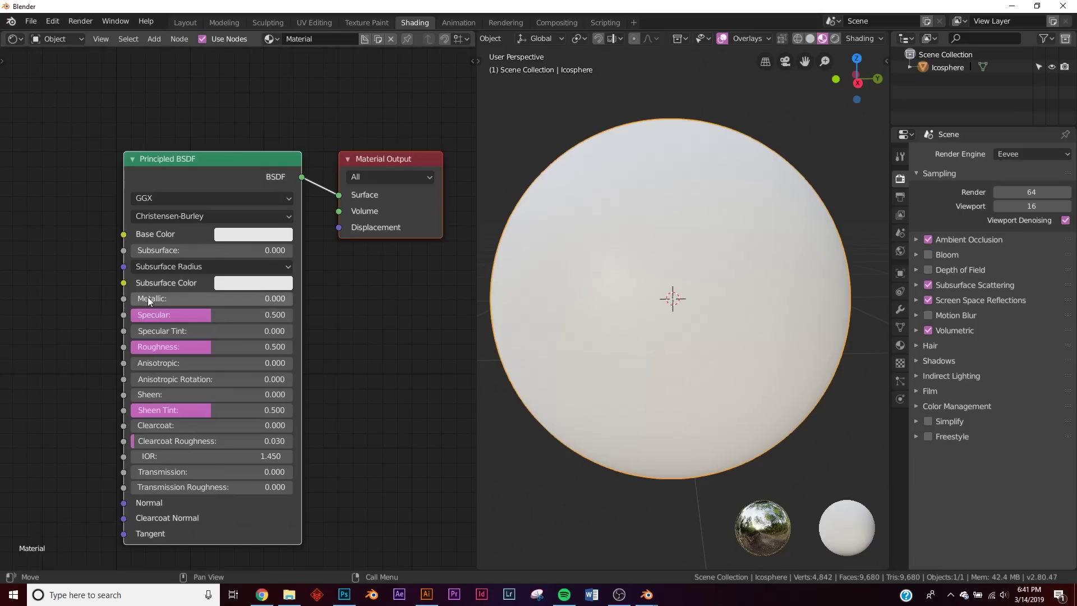
{"action": "left_click_drag", "start_coordinate": [147, 298], "coordinate": [291, 298]}
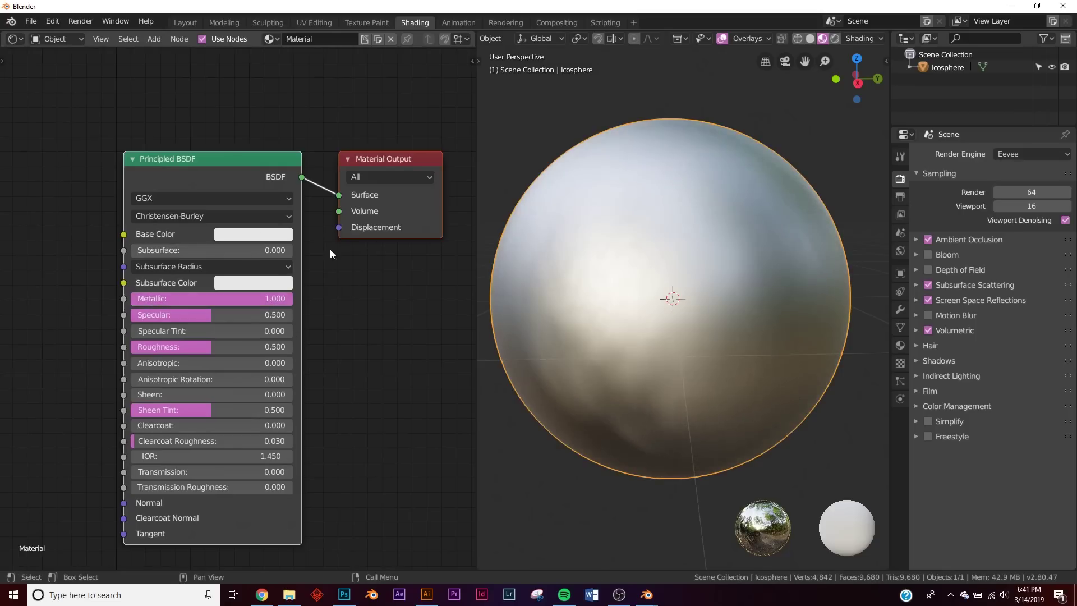
{"action": "left_click", "coordinate": [280, 233]}
{"action": "left_click_drag", "start_coordinate": [341, 259], "coordinate": [342, 276]}
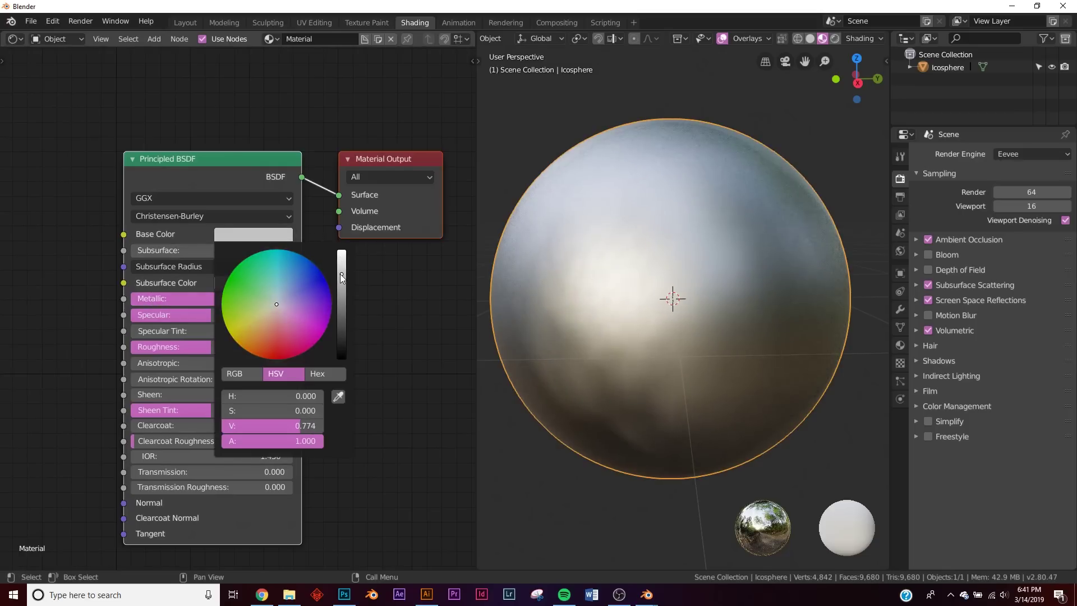
Step: Add a Bump node and connect its Normal output to the Principled BSDF's Normal input
{"action": "middle_click_drag", "start_coordinate": [122, 365], "coordinate": [195, 235]}
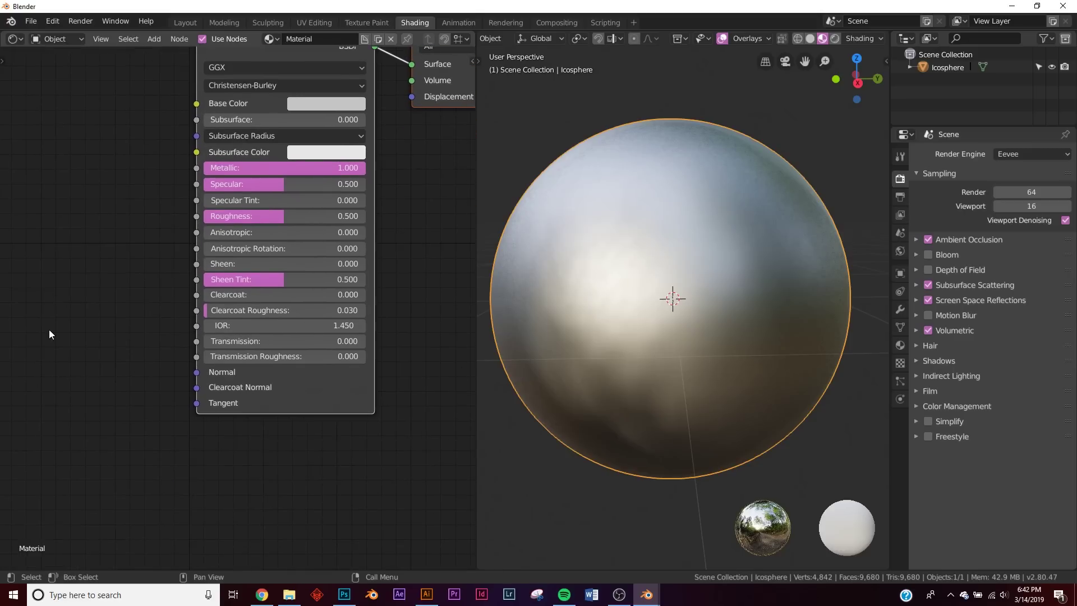
{"action": "middle_click_drag", "start_coordinate": [50, 329], "coordinate": [141, 320]}
{"action": "key", "text": "shift+a"}
{"action": "left_click", "coordinate": [133, 275]}
{"action": "type", "text": "bump"}
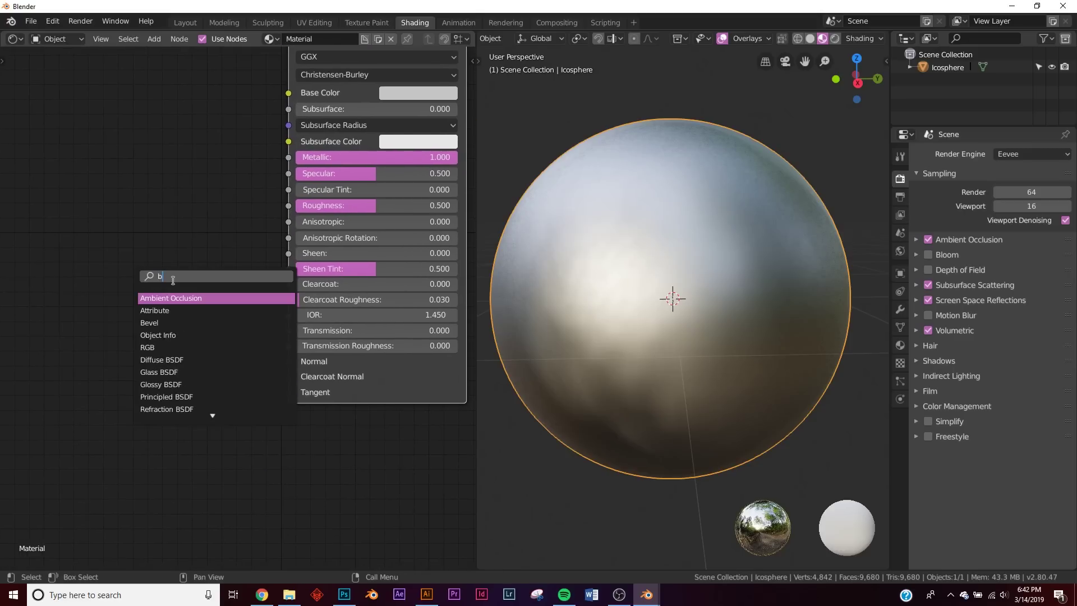
{"action": "key", "text": "Return"}
{"action": "mouse_move", "coordinate": [230, 330]}
{"action": "left_mouse_down"}
{"action": "mouse_move", "coordinate": [277, 375]}
{"action": "mouse_move", "coordinate": [283, 362]}
{"action": "left_mouse_up"}
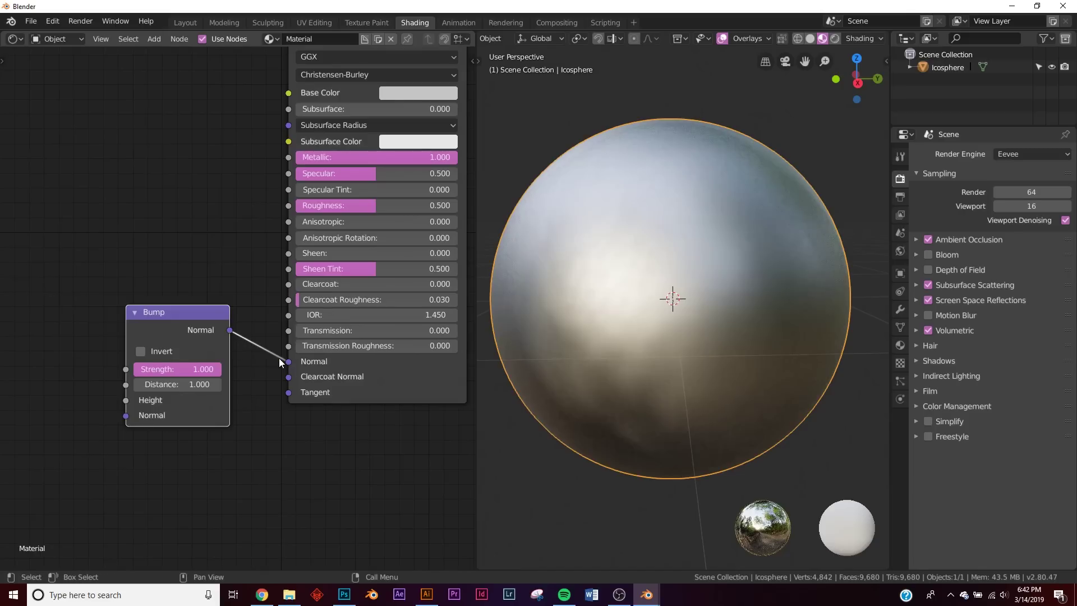
Step: Add a Wave Texture node and connect its Color output to the Bump node's Height input
{"action": "middle_click_drag", "start_coordinate": [164, 360], "coordinate": [318, 327]}
{"action": "key", "text": "shift+a"}
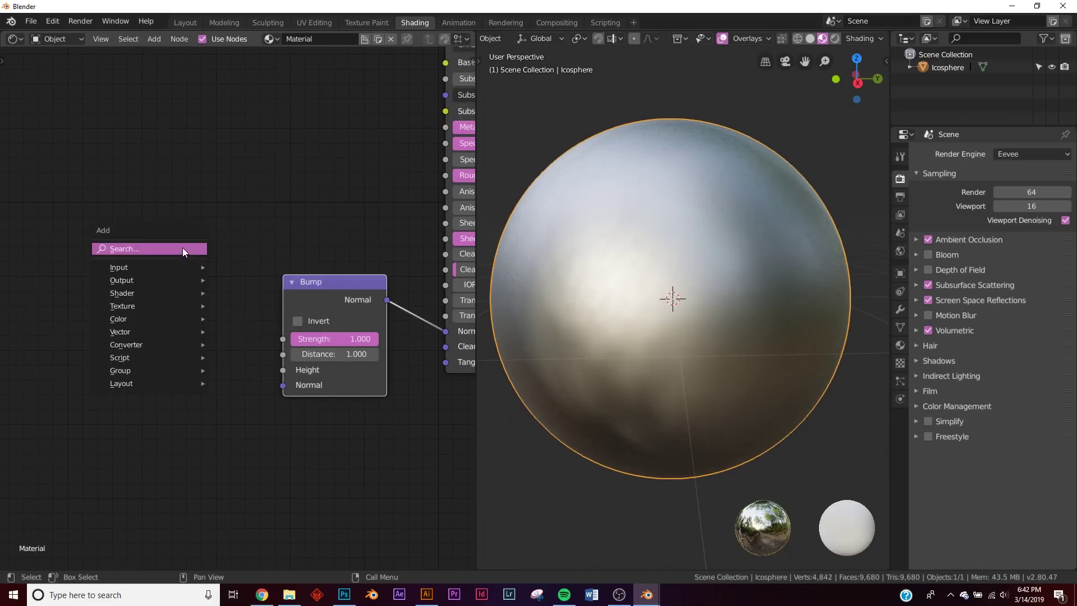
{"action": "type", "text": "wave"}
{"action": "key", "text": "Return"}
{"action": "left_click", "coordinate": [120, 324]}
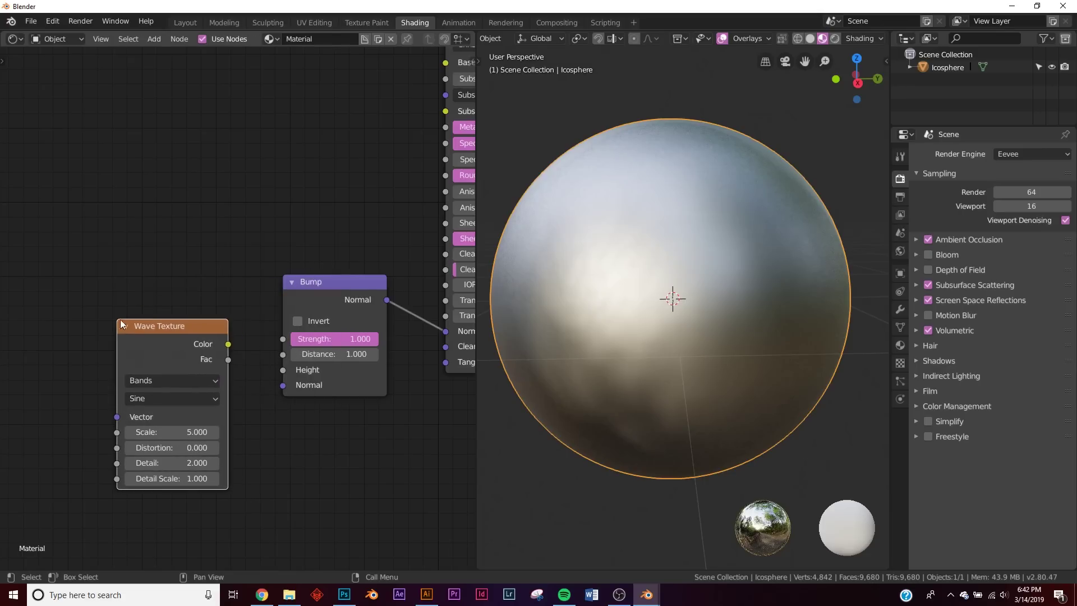
{"action": "left_click_drag", "start_coordinate": [228, 344], "coordinate": [283, 370]}
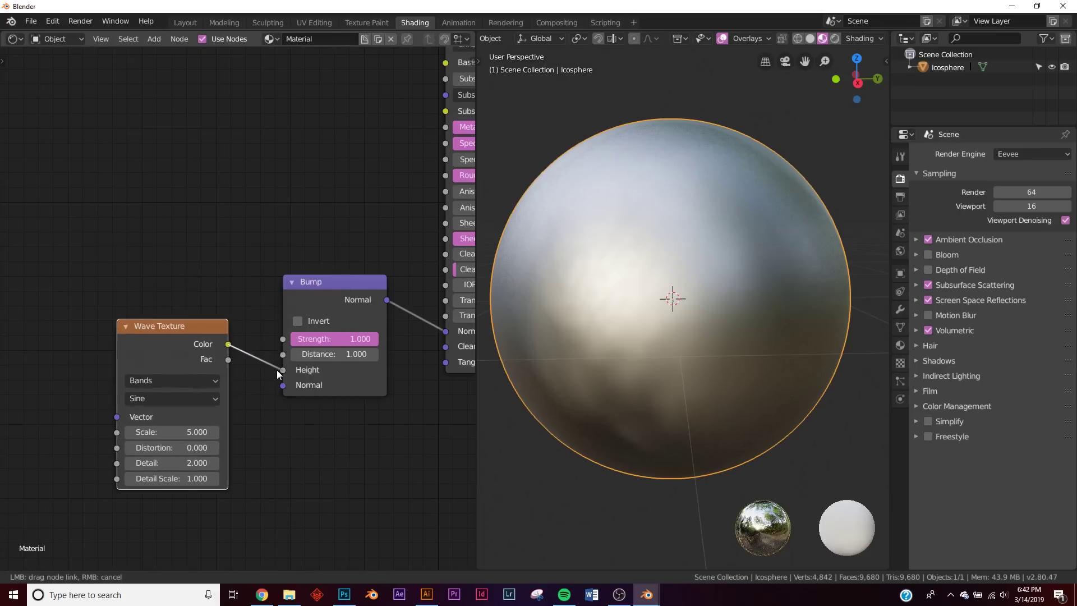
Step: Add a Mapping node and place it to the left of the Wave Texture node
{"action": "middle_click_drag", "start_coordinate": [654, 322], "coordinate": [724, 321]}
{"action": "scroll", "coordinate": [299, 334], "scroll_direction": "down", "scroll_amount": 2}
{"action": "middle_click_drag", "start_coordinate": [263, 332], "coordinate": [321, 330]}
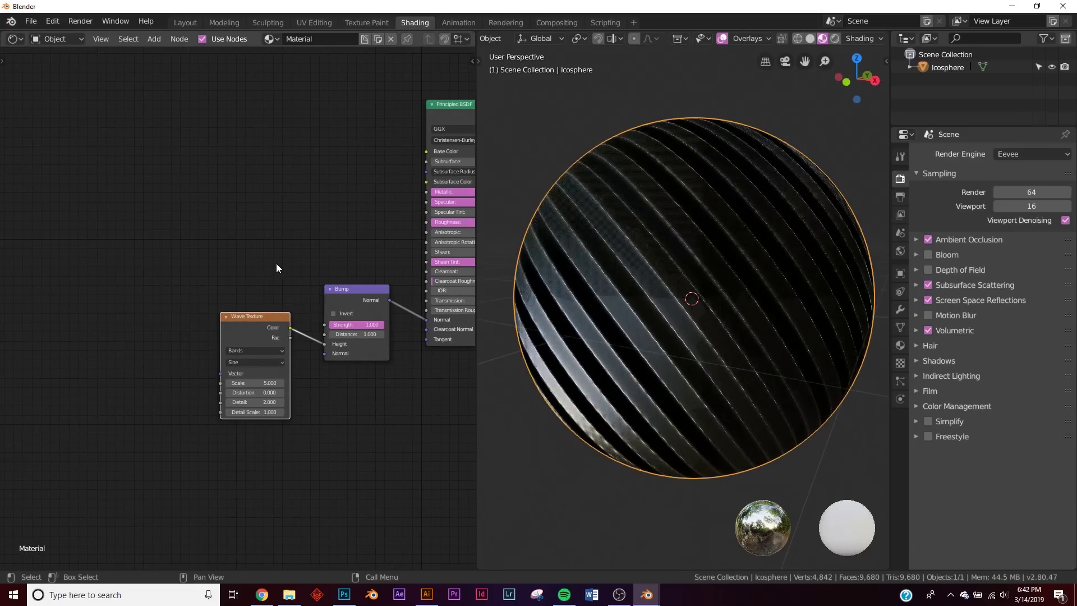
{"action": "scroll", "coordinate": [274, 259], "scroll_direction": "up", "scroll_amount": 2, "text": "ctrl"}
{"action": "key", "text": "shift+a"}
{"action": "left_click", "coordinate": [228, 237]}
{"action": "type", "text": "map"}
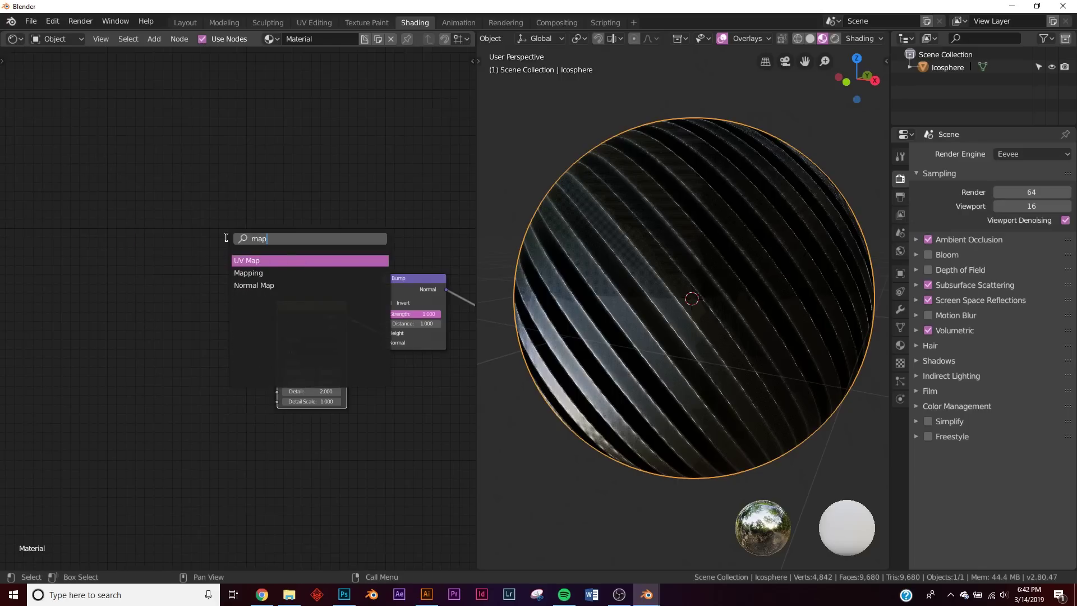
{"action": "left_click", "coordinate": [281, 272]}
{"action": "left_click", "coordinate": [38, 236]}
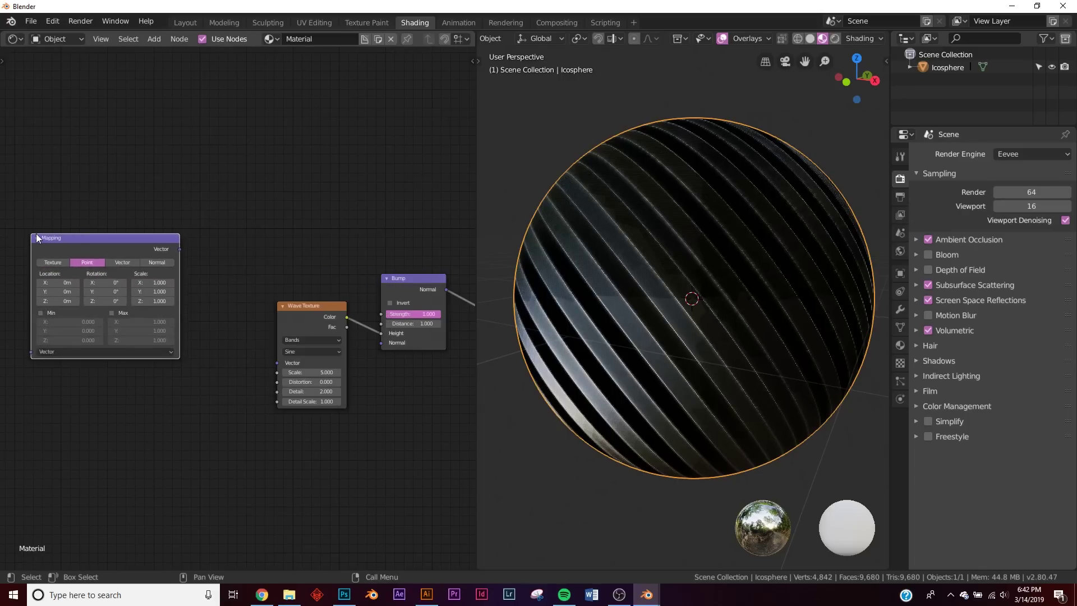
Step: Add a Texture Coordinate node beside the Mapping node and connect its Object output to the Mapping node's Vector input
{"action": "middle_click_drag", "start_coordinate": [40, 236], "coordinate": [249, 197]}
{"action": "key", "text": "shift+a"}
{"action": "left_click", "coordinate": [120, 218]}
{"action": "type", "text": "t"}
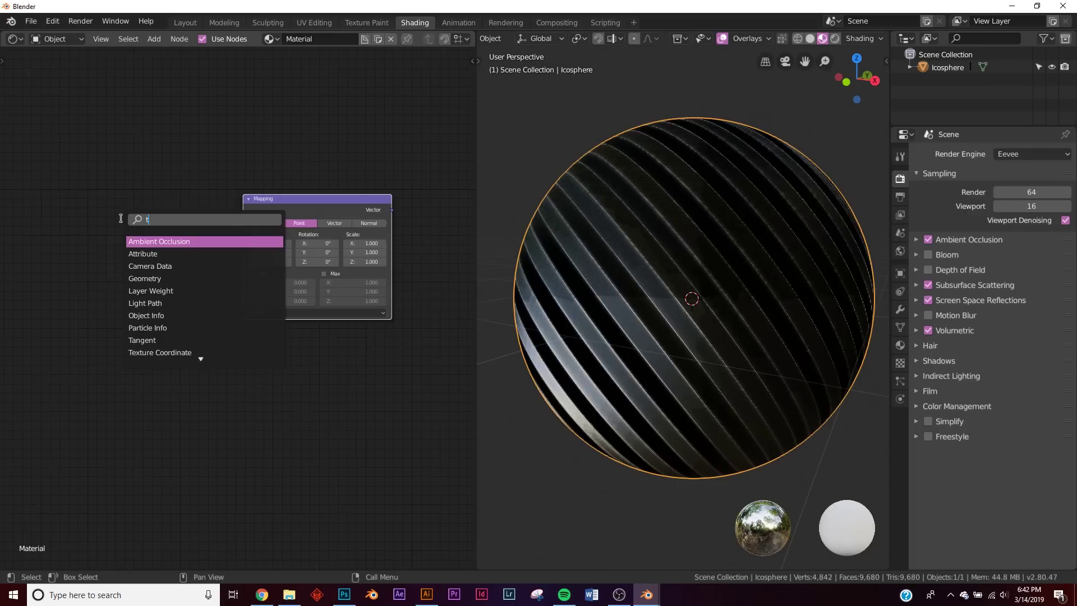
{"action": "type", "text": "ex"}
{"action": "left_click", "coordinate": [151, 240]}
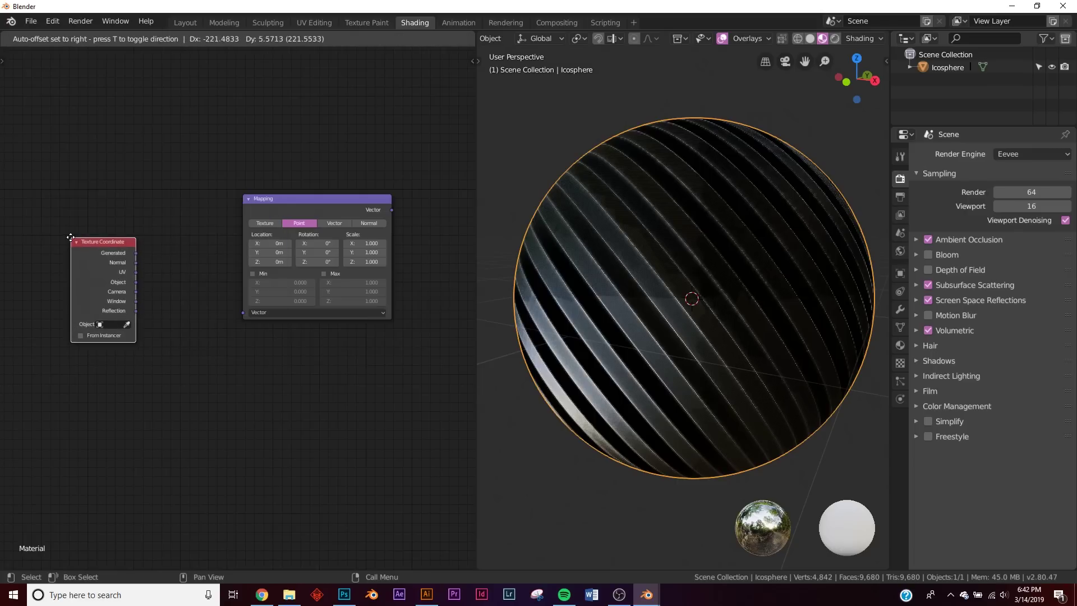
{"action": "left_click", "coordinate": [69, 238]}
{"action": "scroll", "coordinate": [170, 303], "scroll_direction": "up", "scroll_amount": 5}
{"action": "scroll", "coordinate": [170, 302], "scroll_direction": "up", "scroll_amount": 1}
{"action": "left_click_drag", "start_coordinate": [53, 195], "coordinate": [116, 174]}
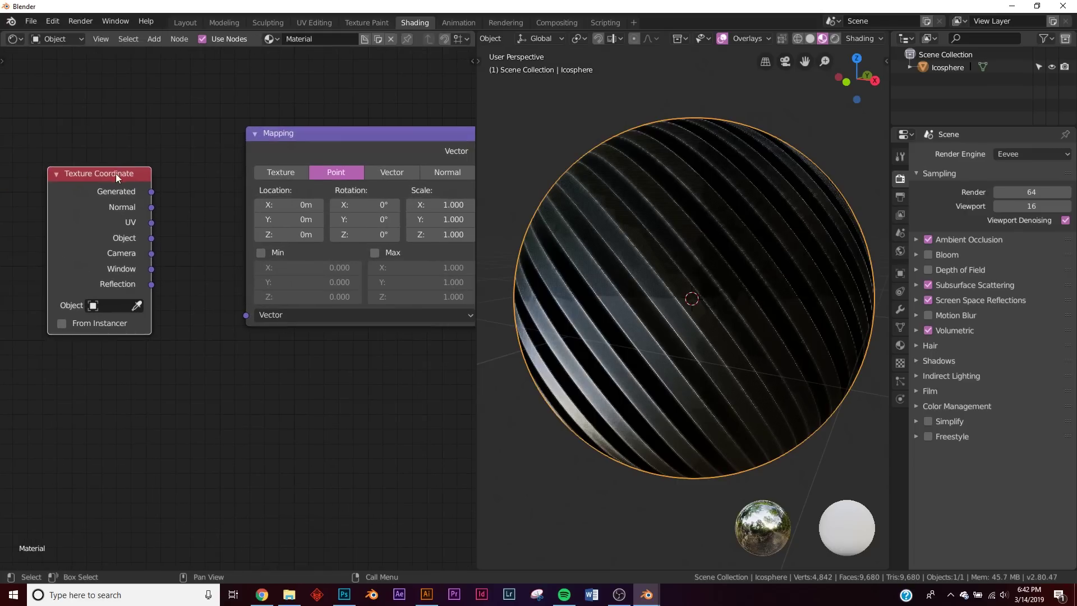
{"action": "left_click_drag", "start_coordinate": [151, 238], "coordinate": [246, 315]}
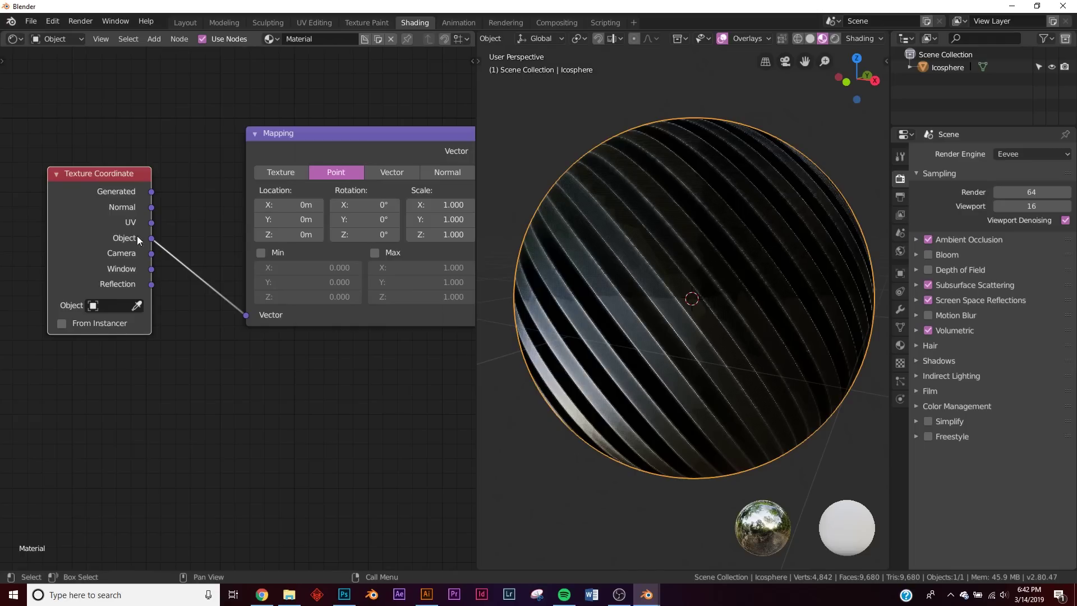
{"action": "scroll", "coordinate": [275, 333], "scroll_direction": "down", "scroll_amount": 2}
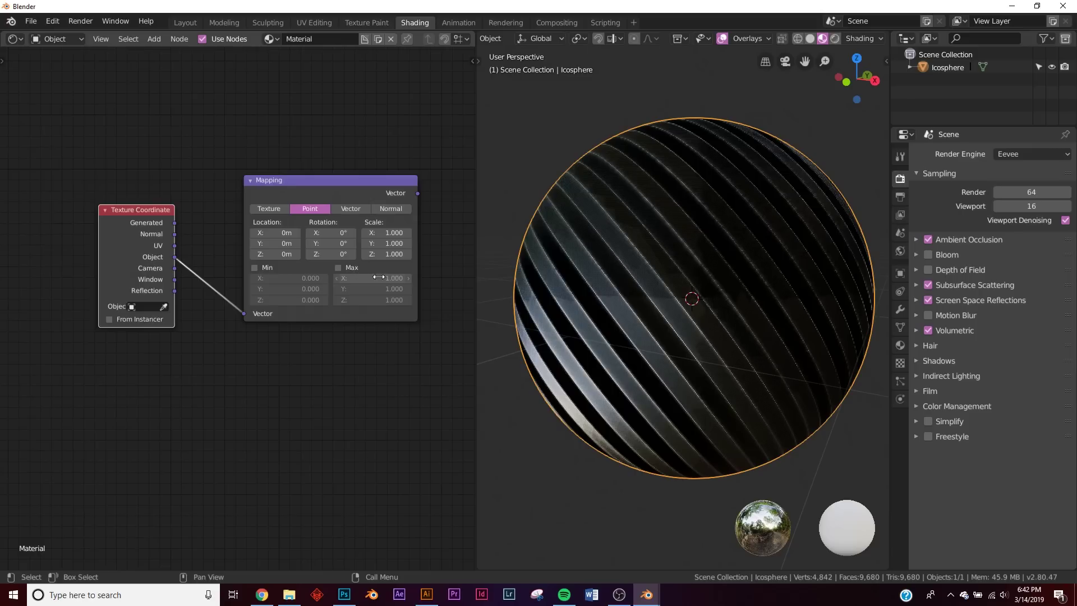
Step: Connect the Mapping node's Vector output to the Wave Texture's Vector input and move the Texture Coordinate and Mapping nodes farther from the Wave Texture
{"action": "middle_click_drag", "start_coordinate": [426, 194], "coordinate": [255, 217]}
{"action": "mouse_move", "coordinate": [250, 215]}
{"action": "left_mouse_down"}
{"action": "mouse_move", "coordinate": [333, 284]}
{"action": "mouse_move", "coordinate": [363, 347]}
{"action": "left_mouse_up"}
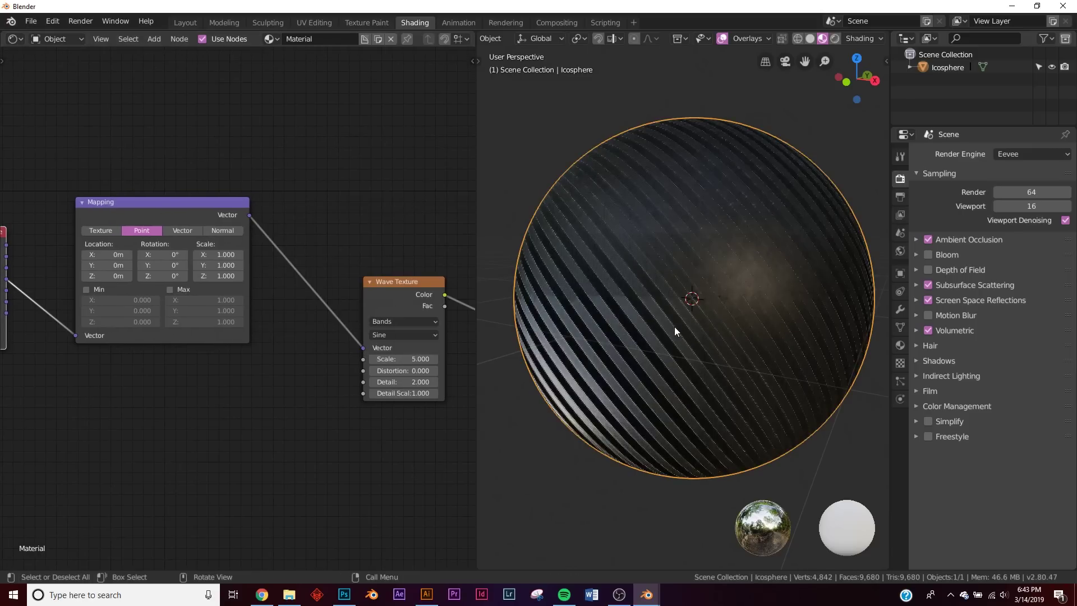
{"action": "scroll", "coordinate": [283, 329], "scroll_direction": "down", "scroll_amount": 4}
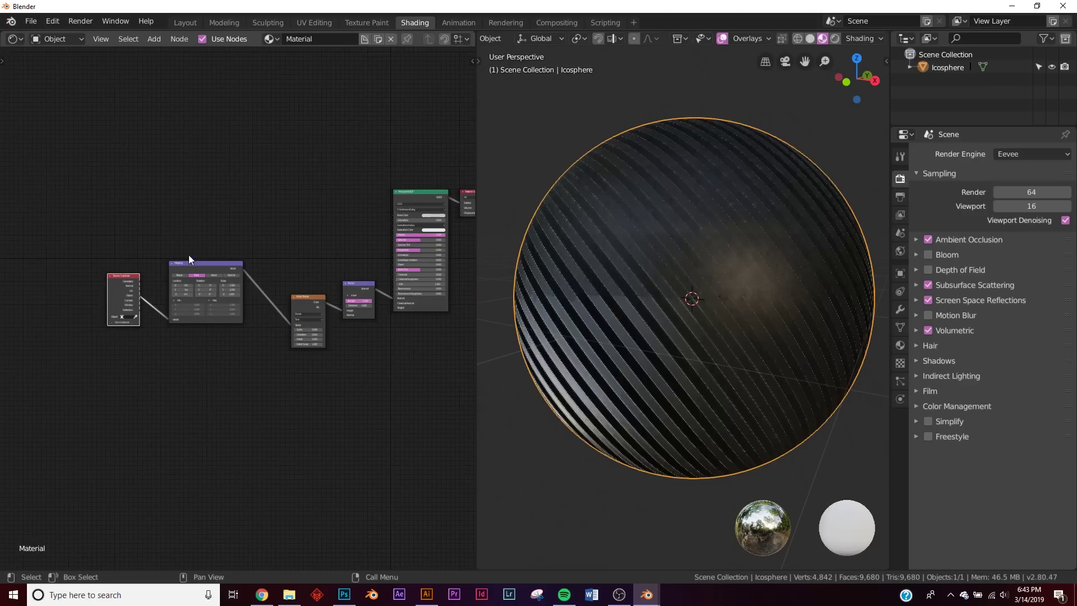
{"action": "left_click_drag", "start_coordinate": [78, 227], "coordinate": [239, 352]}
{"action": "key", "text": "g"}
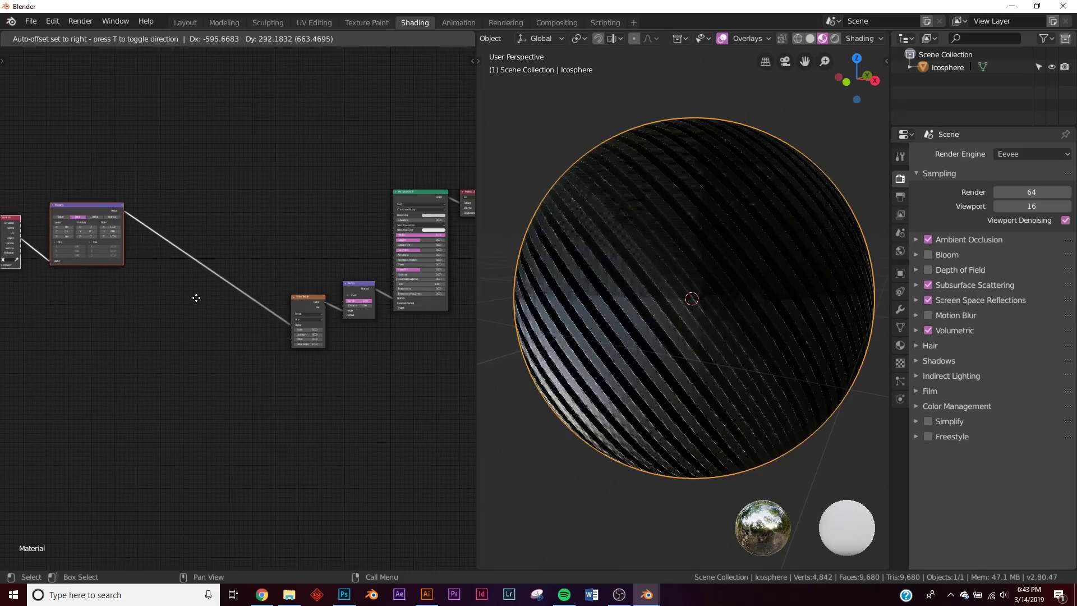
{"action": "left_click", "coordinate": [172, 307]}
{"action": "middle_click_drag", "start_coordinate": [149, 303], "coordinate": [280, 316]}
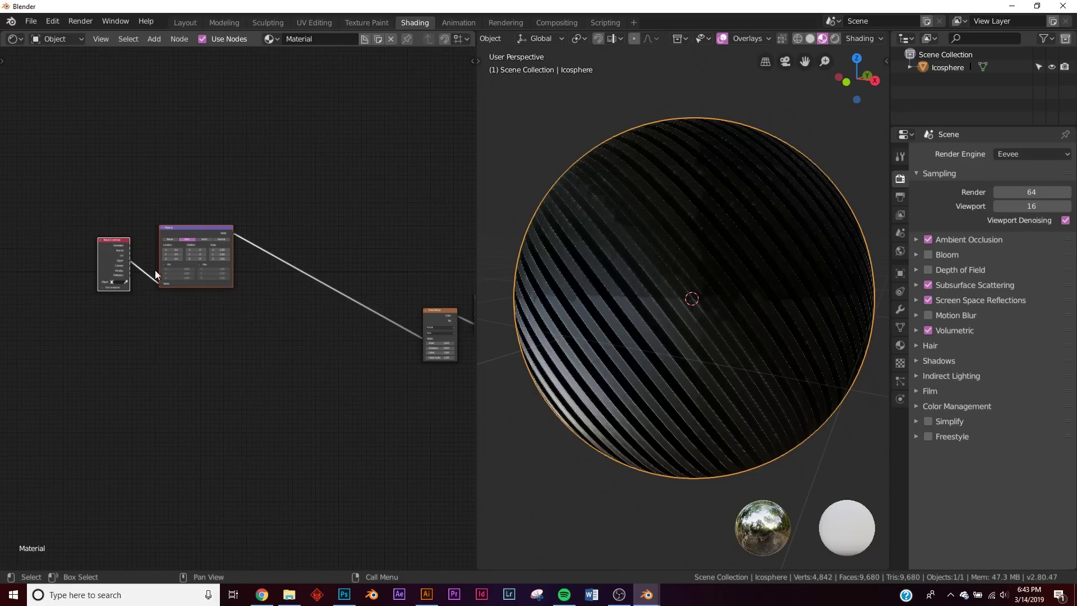
Step: Lower the Bump node's Strength to soften the relief on the sphere
{"action": "scroll", "coordinate": [156, 300], "scroll_direction": "up", "scroll_amount": 5}
{"action": "middle_click_drag", "start_coordinate": [365, 356], "coordinate": [189, 346]}
{"action": "middle_click_drag", "start_coordinate": [292, 337], "coordinate": [175, 298]}
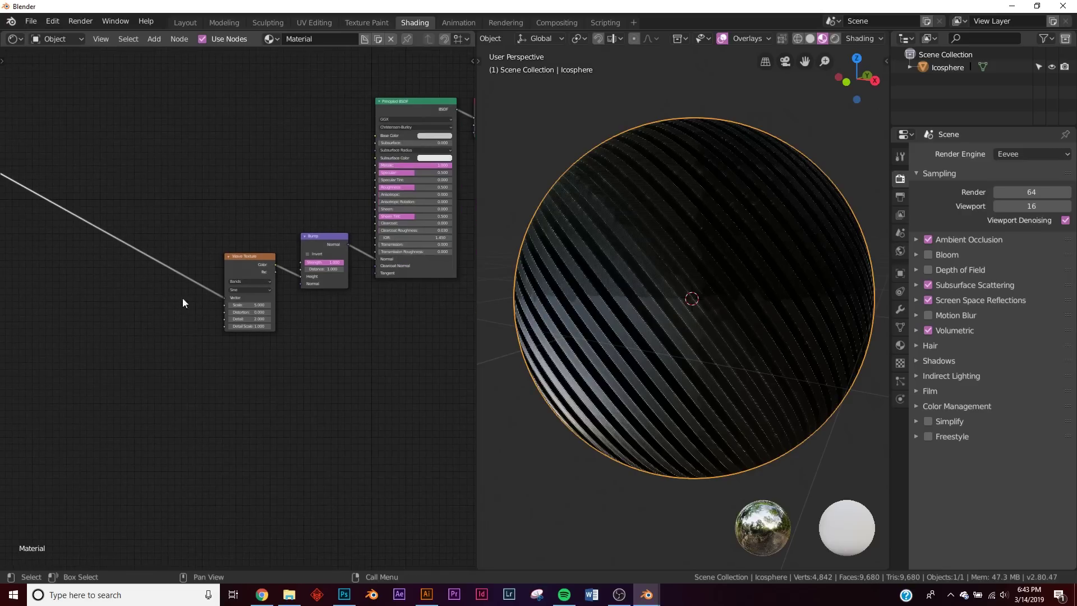
{"action": "scroll", "coordinate": [281, 309], "scroll_direction": "up", "scroll_amount": 2}
{"action": "middle_click_drag", "start_coordinate": [290, 250], "coordinate": [241, 267]}
{"action": "scroll", "coordinate": [298, 281], "scroll_direction": "up", "scroll_amount": 2}
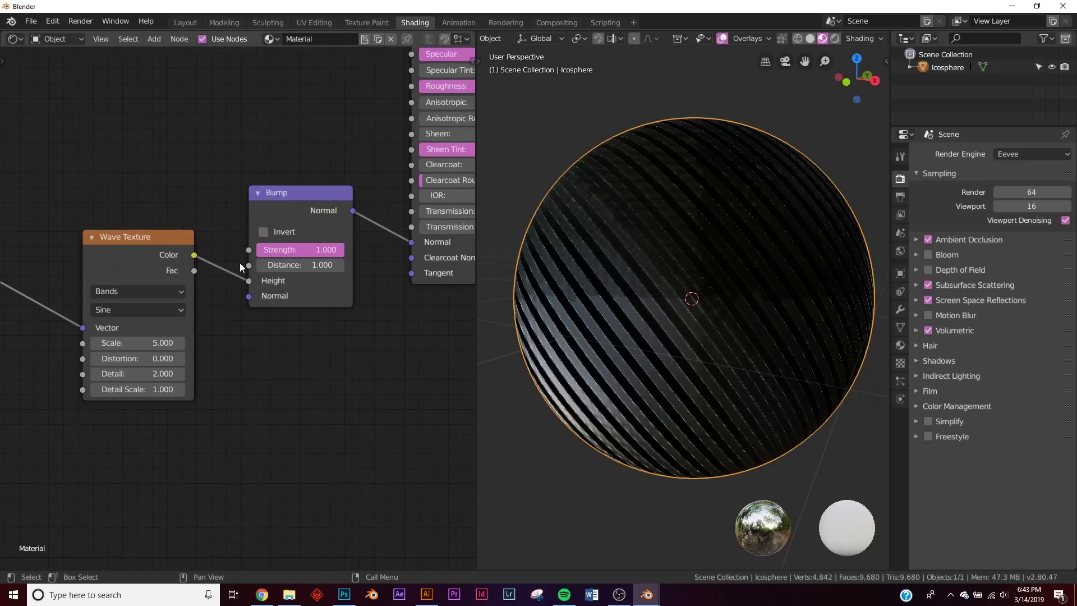
{"action": "mouse_move", "coordinate": [334, 254]}
{"action": "left_mouse_down"}
{"action": "mouse_move", "coordinate": [247, 254]}
{"action": "mouse_move", "coordinate": [262, 254]}
{"action": "left_mouse_up"}
Step: Make room beside the Wave Texture and insert a ColorRamp node on the link between its Color output and the Bump node's Height input
{"action": "middle_click_drag", "start_coordinate": [177, 253], "coordinate": [333, 220]}
{"action": "left_click_drag", "start_coordinate": [332, 220], "coordinate": [190, 214]}
{"action": "key", "text": "shift+a"}
{"action": "left_click", "coordinate": [264, 171]}
{"action": "type", "text": "col"}
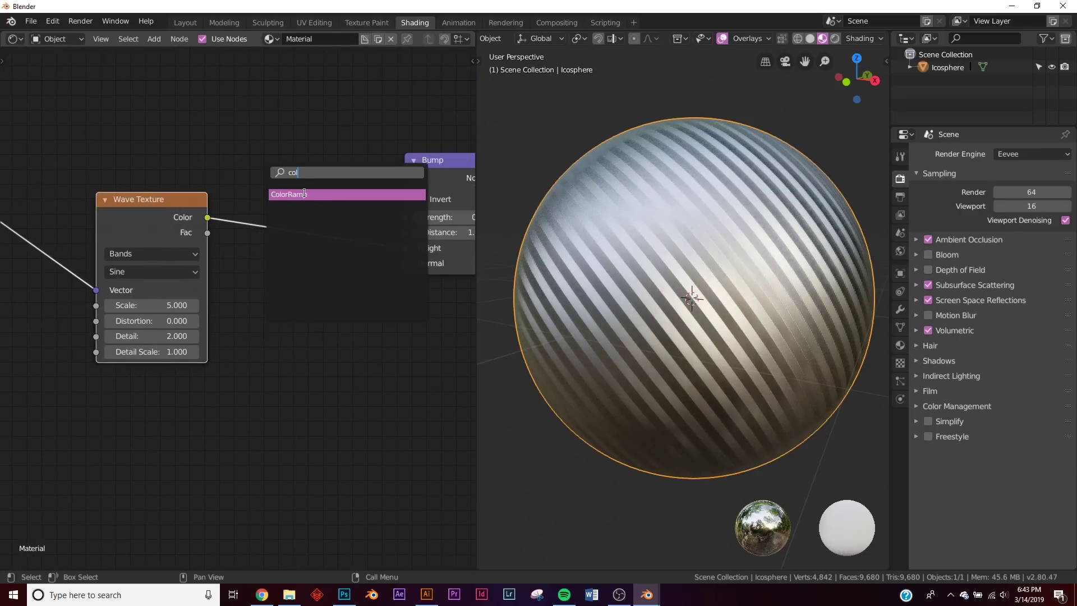
{"action": "left_click", "coordinate": [303, 193]}
{"action": "left_click", "coordinate": [345, 274]}
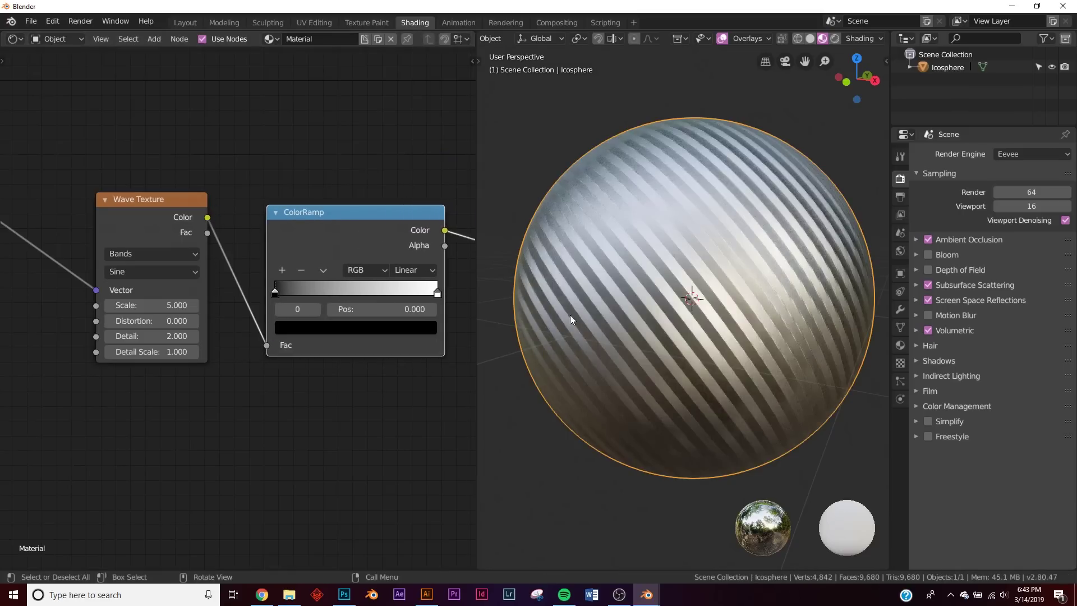
Step: Set the Wave Texture's Scale to 27.1 and its Distortion to 68.2
{"action": "middle_click_drag", "start_coordinate": [345, 273], "coordinate": [281, 275]}
{"action": "middle_click_drag", "start_coordinate": [135, 306], "coordinate": [216, 275]}
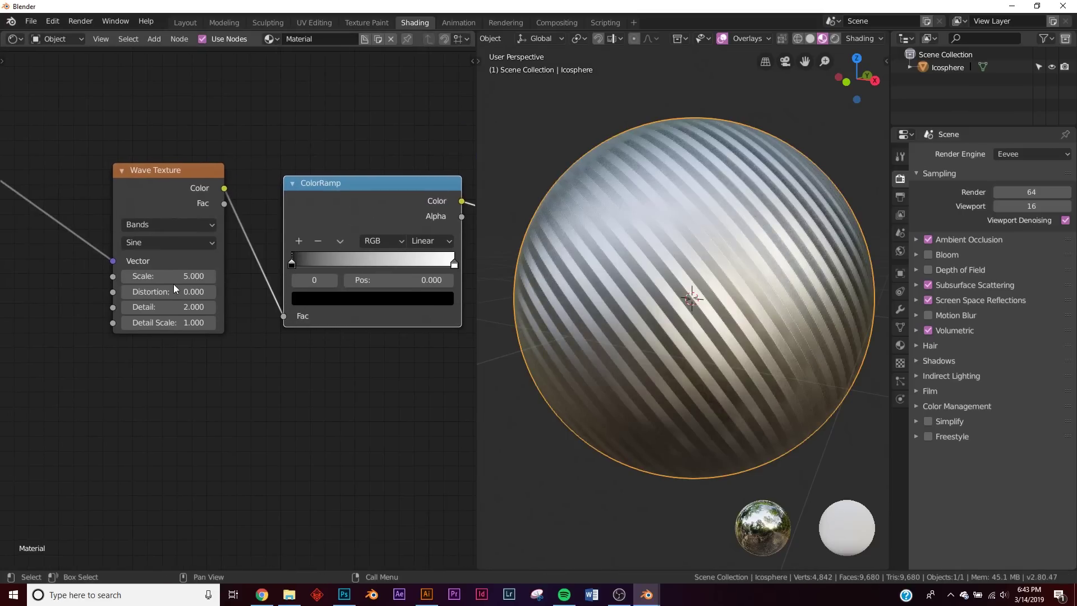
{"action": "mouse_move", "coordinate": [173, 280]}
{"action": "left_mouse_down"}
{"action": "mouse_move", "coordinate": [215, 277]}
{"action": "mouse_move", "coordinate": [194, 292]}
{"action": "mouse_move", "coordinate": [426, 292]}
{"action": "left_mouse_up"}
{"action": "scroll", "coordinate": [625, 341], "scroll_direction": "up", "scroll_amount": 5}
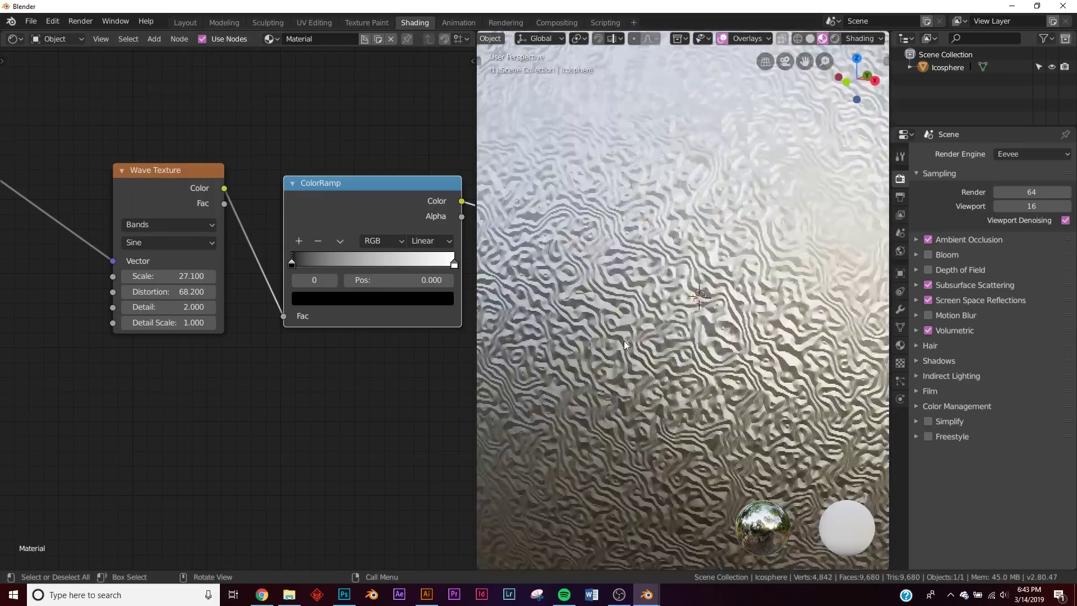
Step: Move the ColorRamp's white stop to position 0.559
{"action": "scroll", "coordinate": [687, 340], "scroll_direction": "up", "scroll_amount": 2}
{"action": "middle_click_drag", "start_coordinate": [389, 253], "coordinate": [217, 254]}
{"action": "scroll", "coordinate": [217, 254], "scroll_direction": "up", "scroll_amount": 4}
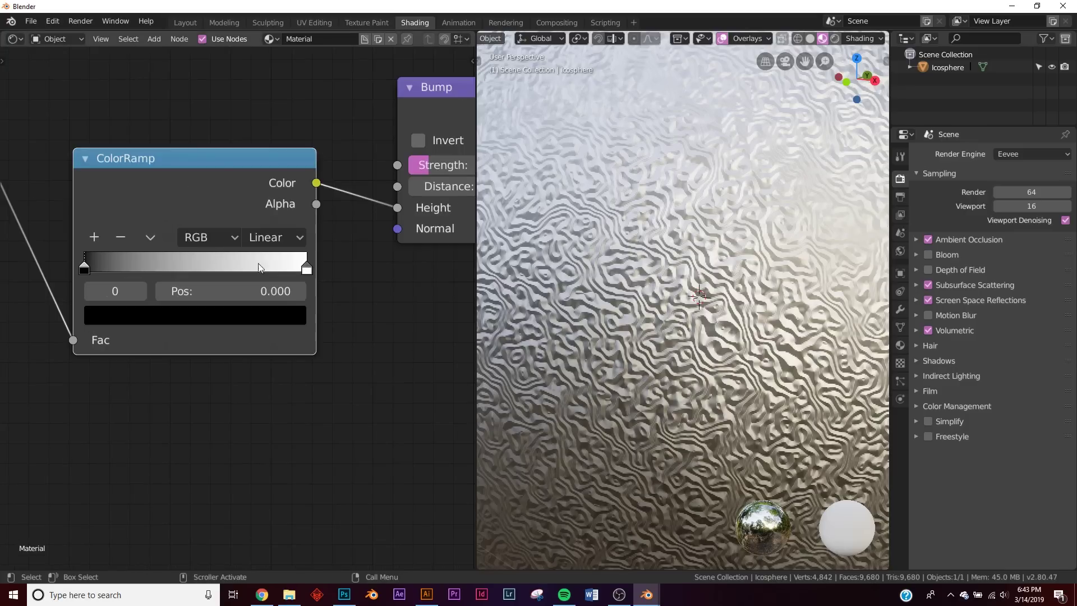
{"action": "left_click_drag", "start_coordinate": [307, 274], "coordinate": [213, 275]}
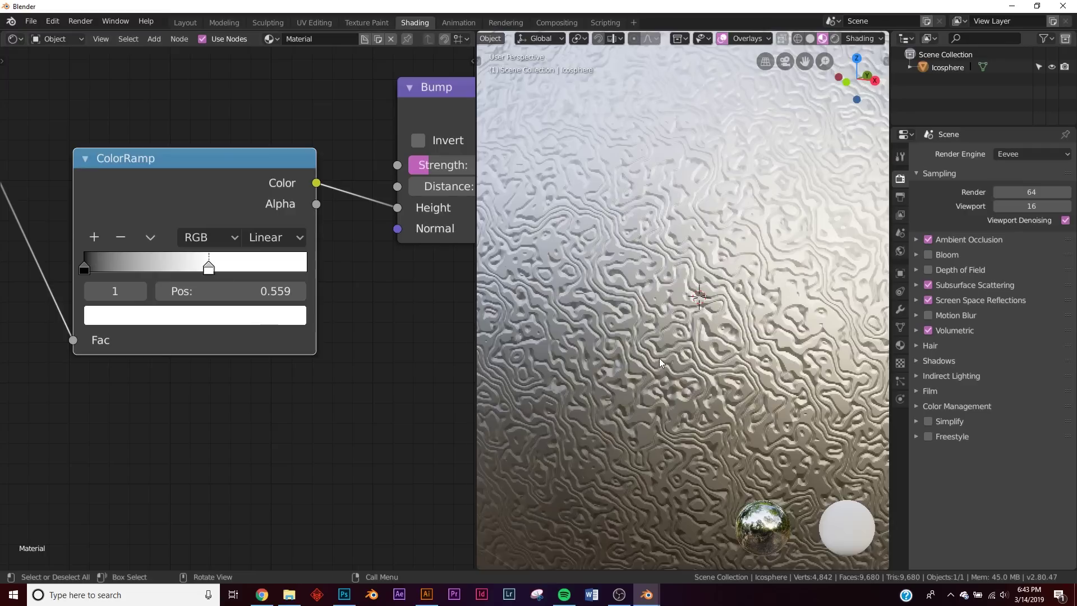
Step: Examine the sphere's bump pattern both close up and from a distance
{"action": "scroll", "coordinate": [661, 360], "scroll_direction": "down", "scroll_amount": 5}
{"action": "scroll", "coordinate": [661, 360], "scroll_direction": "up", "scroll_amount": 5}
{"action": "scroll", "coordinate": [285, 284], "scroll_direction": "down", "scroll_amount": 2}
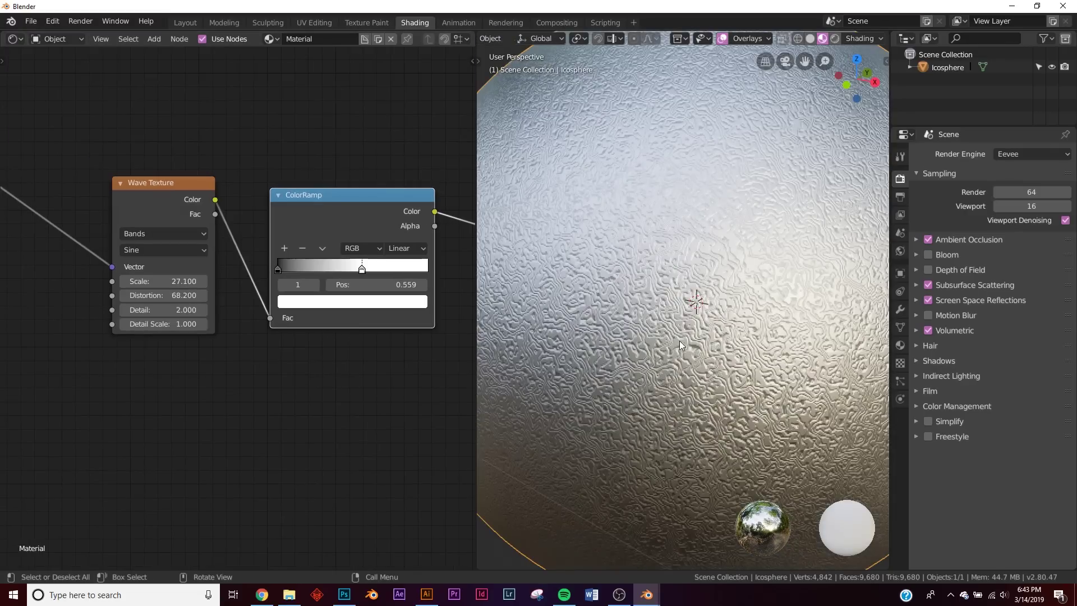
{"action": "scroll", "coordinate": [680, 344], "scroll_direction": "up", "scroll_amount": 2}
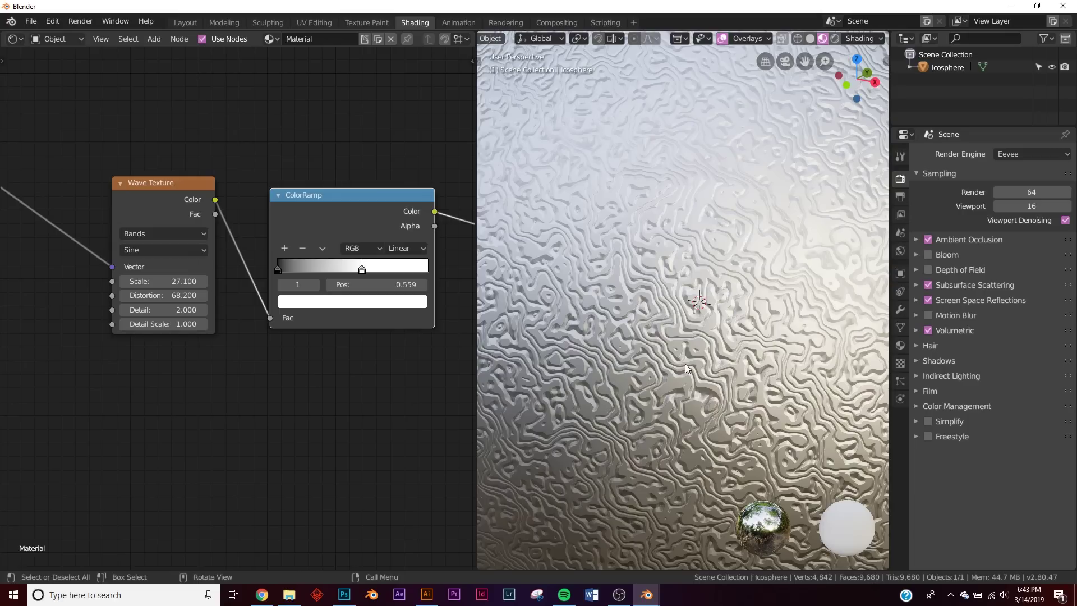
{"action": "scroll", "coordinate": [686, 368], "scroll_direction": "down", "scroll_amount": 5}
{"action": "scroll", "coordinate": [686, 368], "scroll_direction": "up", "scroll_amount": 5}
{"action": "scroll", "coordinate": [695, 334], "scroll_direction": "down", "scroll_amount": 5}
{"action": "scroll", "coordinate": [696, 337], "scroll_direction": "up", "scroll_amount": 6}
{"action": "scroll", "coordinate": [698, 339], "scroll_direction": "down", "scroll_amount": 2}
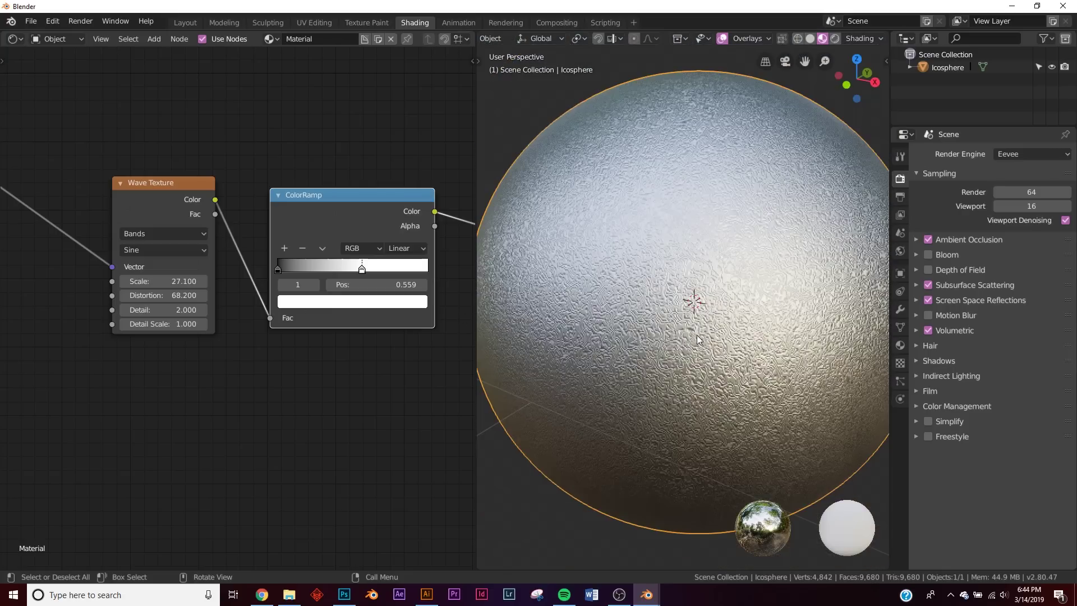
{"action": "scroll", "coordinate": [698, 339], "scroll_direction": "up", "scroll_amount": 3}
Step: Move the Texture Coordinate node away from the Mapping node and insert a Noise Texture node on the link between them
{"action": "middle_click_drag", "start_coordinate": [140, 235], "coordinate": [321, 311]}
{"action": "scroll", "coordinate": [230, 332], "scroll_direction": "down", "scroll_amount": 9}
{"action": "scroll", "coordinate": [198, 310], "scroll_direction": "up", "scroll_amount": 6}
{"action": "middle_click_drag", "start_coordinate": [198, 312], "coordinate": [362, 352]}
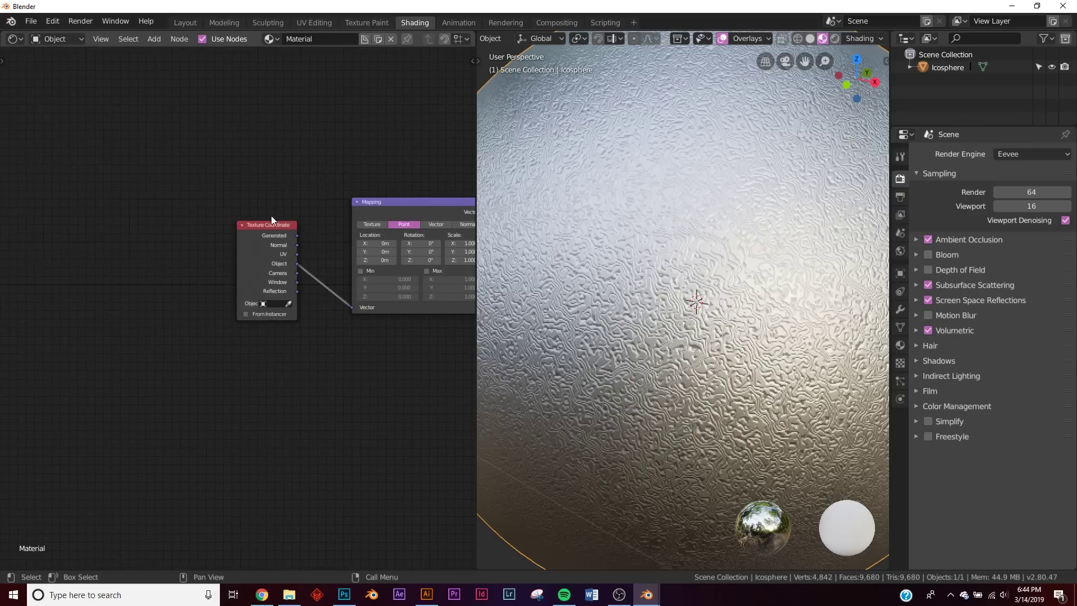
{"action": "left_click_drag", "start_coordinate": [266, 231], "coordinate": [173, 248]}
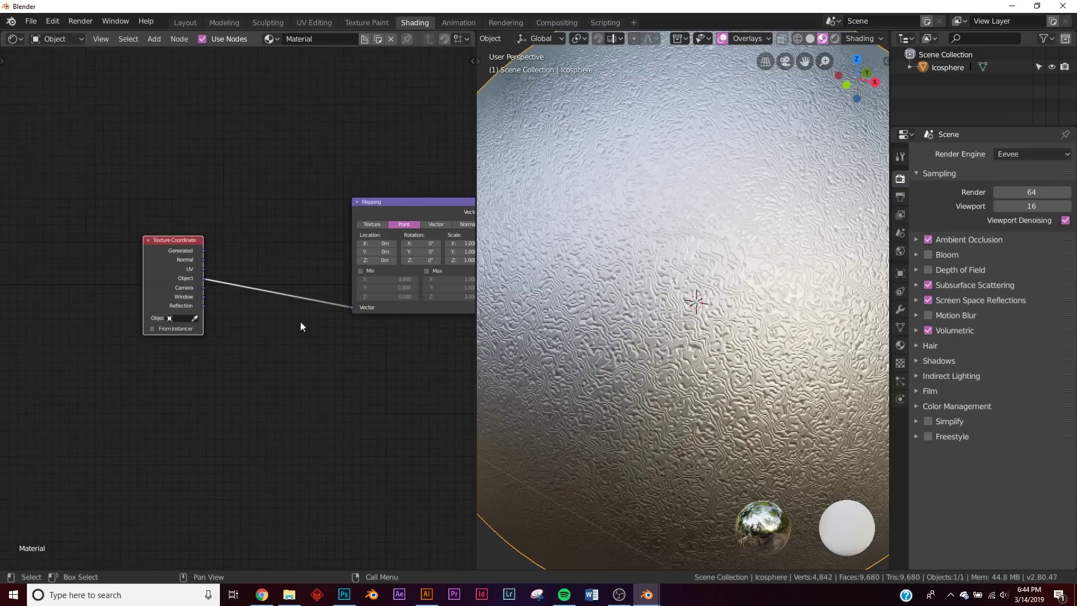
{"action": "key", "text": "shift+a"}
{"action": "left_click", "coordinate": [272, 237]}
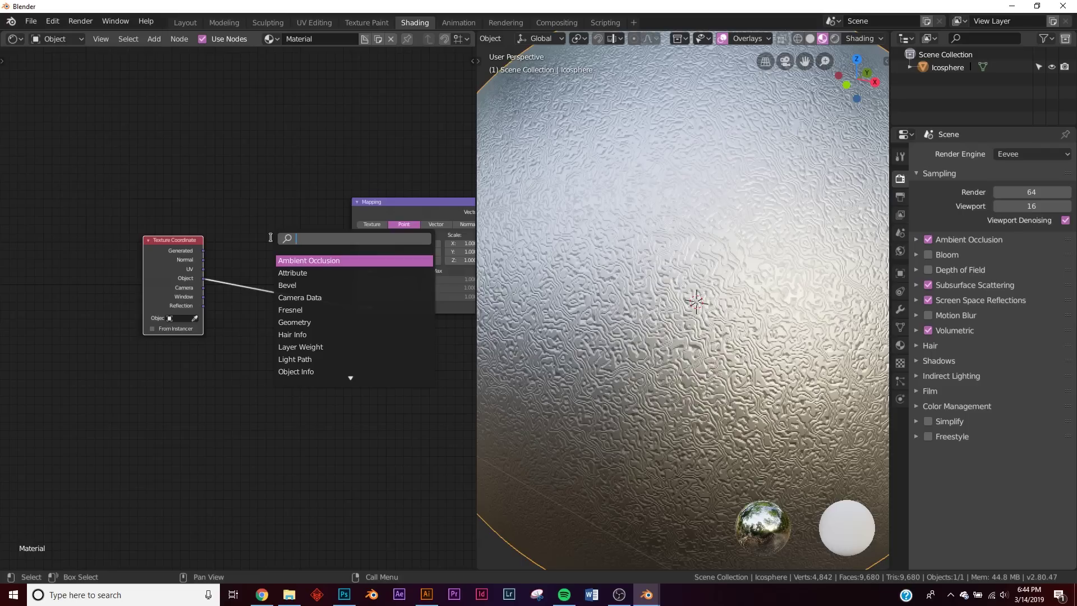
{"action": "type", "text": "noi"}
{"action": "key", "text": "Return"}
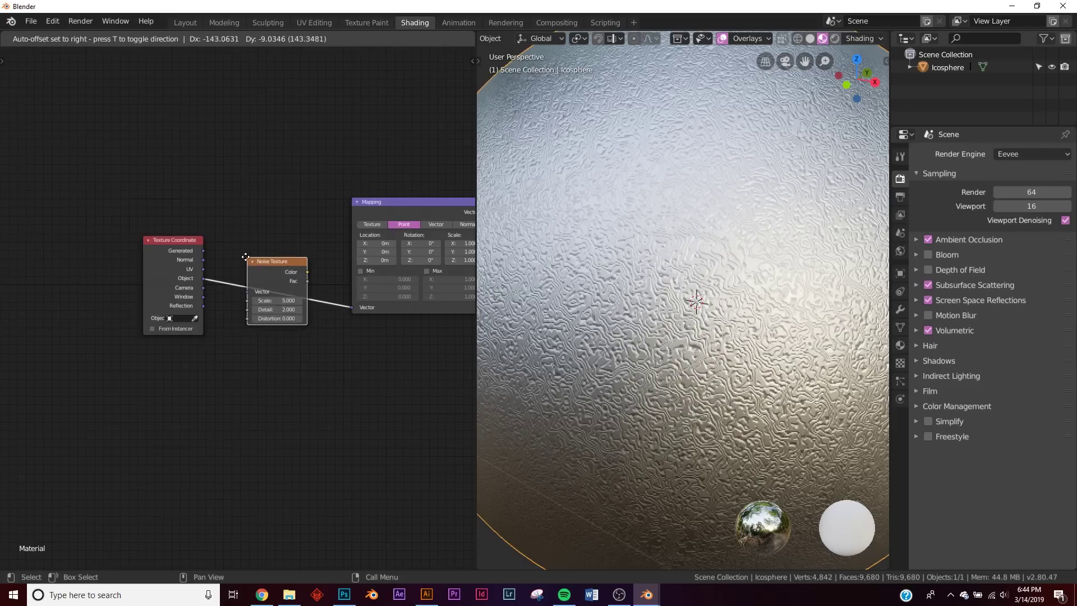
{"action": "left_click", "coordinate": [242, 257]}
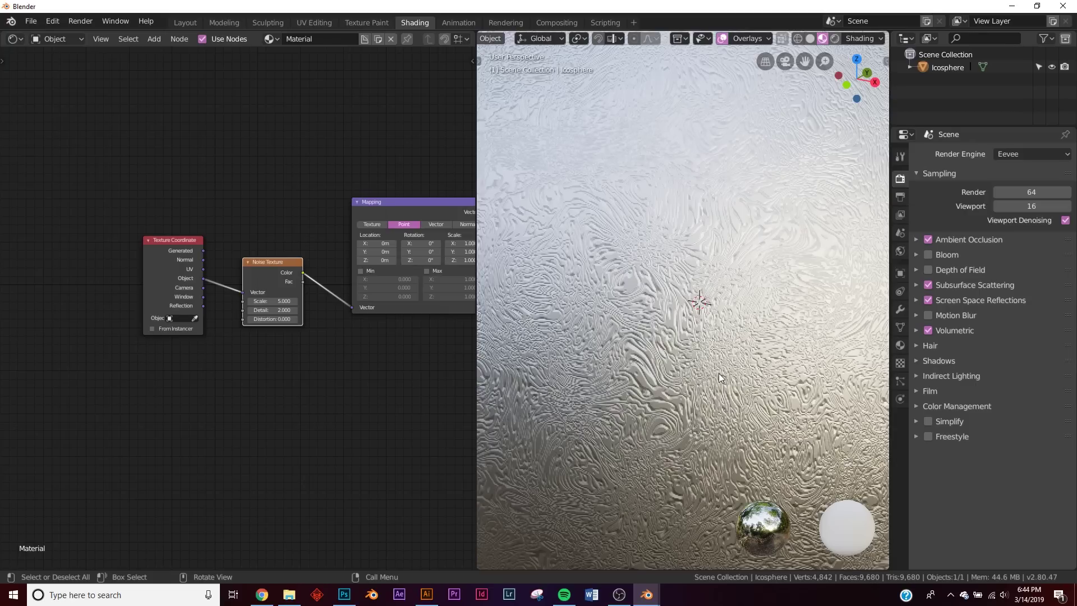
Step: Insert a MixRGB node between the Noise Texture and Mapping nodes and connect the Texture Coordinate's Object output to its Color2 input
{"action": "scroll", "coordinate": [339, 321], "scroll_direction": "down", "scroll_amount": 5}
{"action": "middle_click_drag", "start_coordinate": [340, 320], "coordinate": [315, 301]}
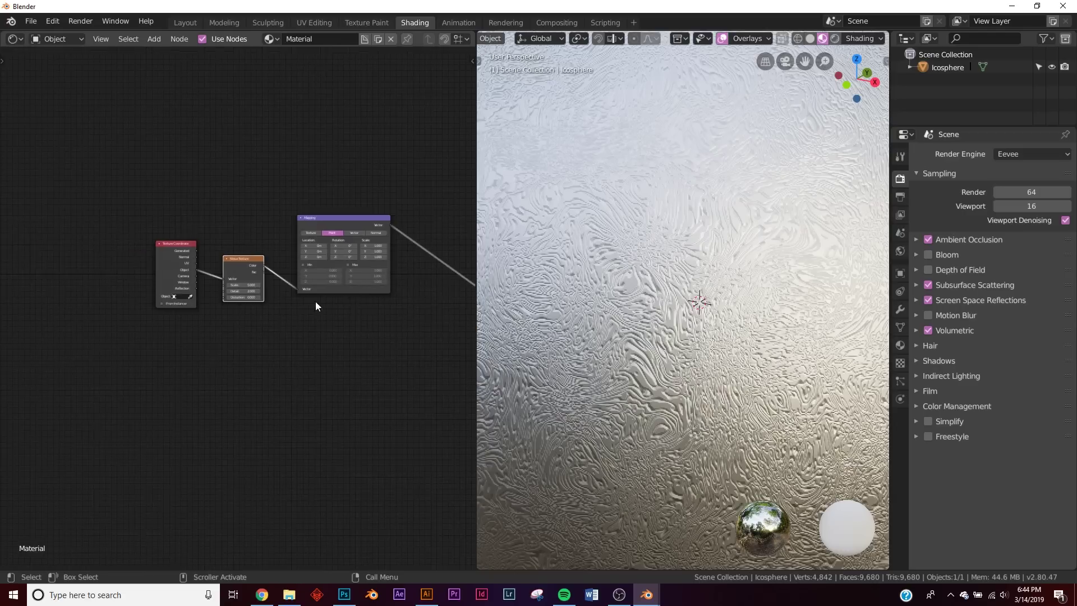
{"action": "scroll", "coordinate": [315, 302], "scroll_direction": "up", "scroll_amount": 4}
{"action": "left_click_drag", "start_coordinate": [96, 171], "coordinate": [18, 132]}
{"action": "left_click_drag", "start_coordinate": [249, 199], "coordinate": [187, 179]}
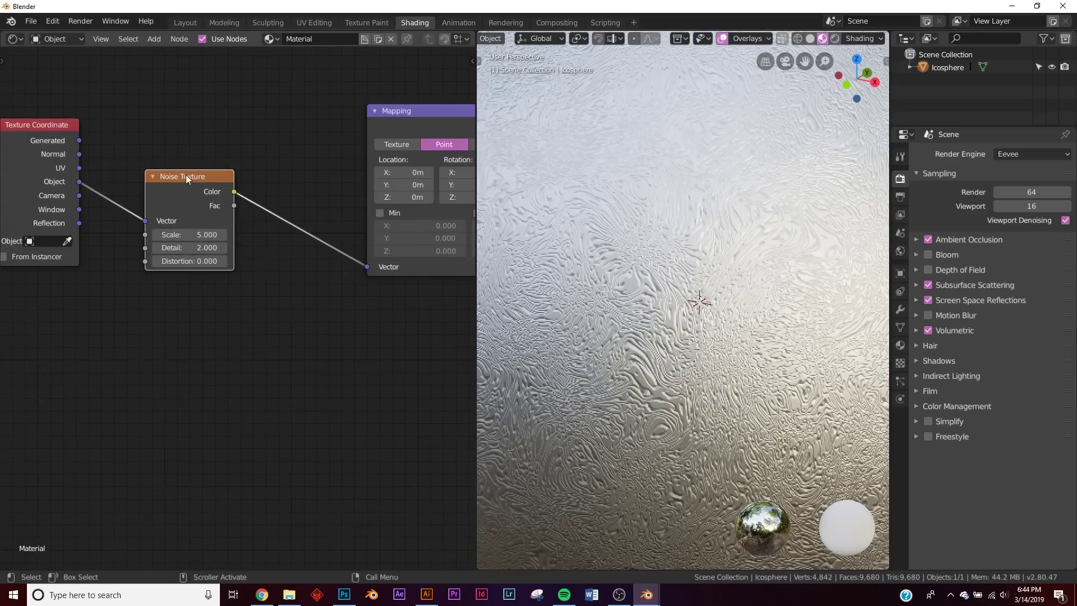
{"action": "key", "text": "shift+a"}
{"action": "left_click", "coordinate": [302, 189]}
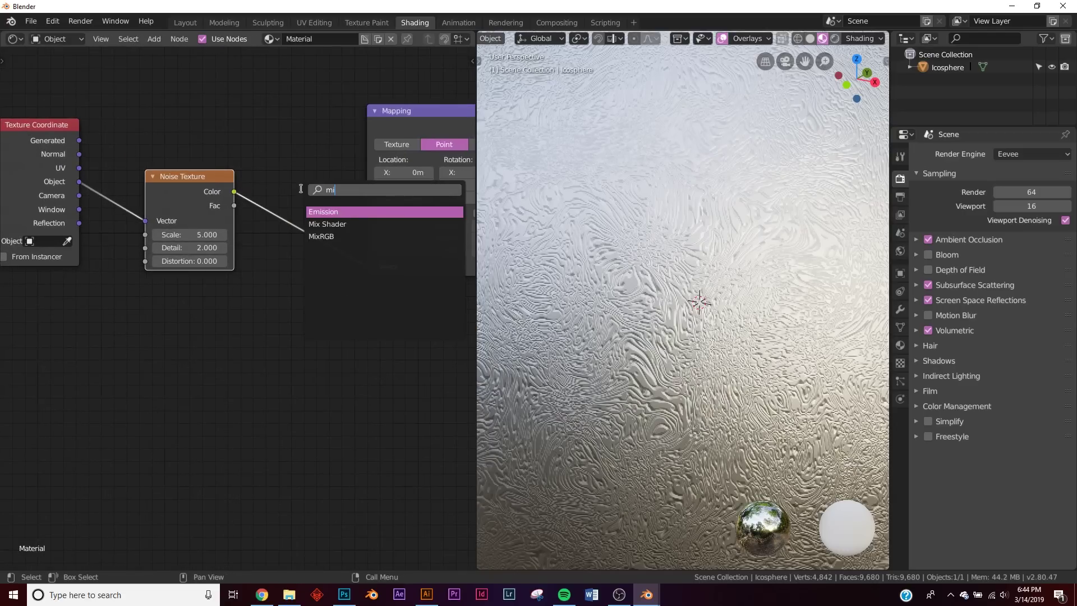
{"action": "left_click", "coordinate": [325, 224]}
{"action": "left_click", "coordinate": [328, 225]}
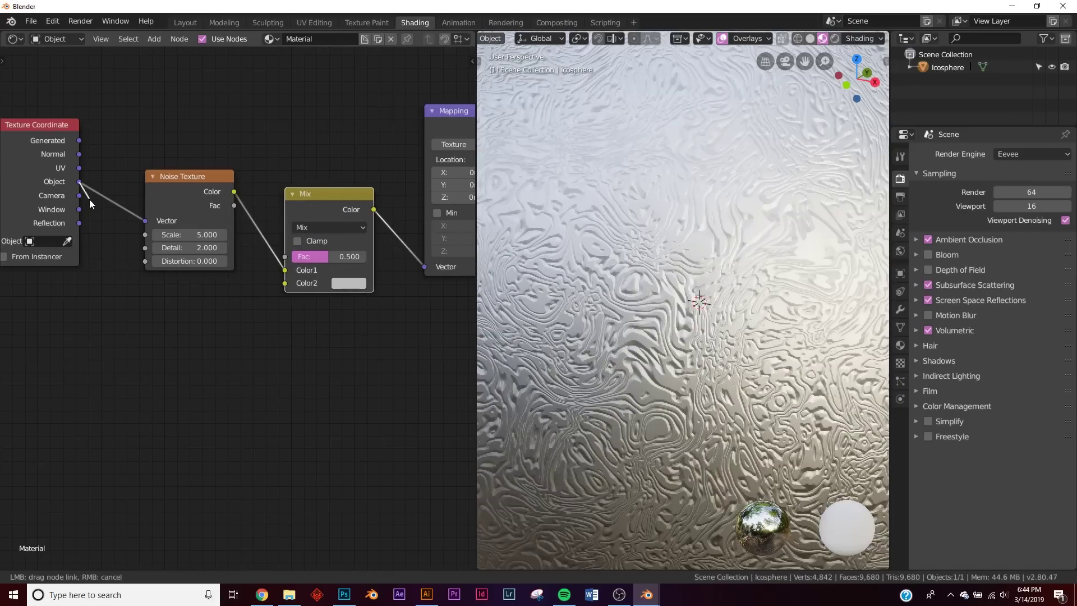
{"action": "left_click_drag", "start_coordinate": [287, 288], "coordinate": [287, 289]}
{"action": "middle_click_drag", "start_coordinate": [288, 288], "coordinate": [263, 299]}
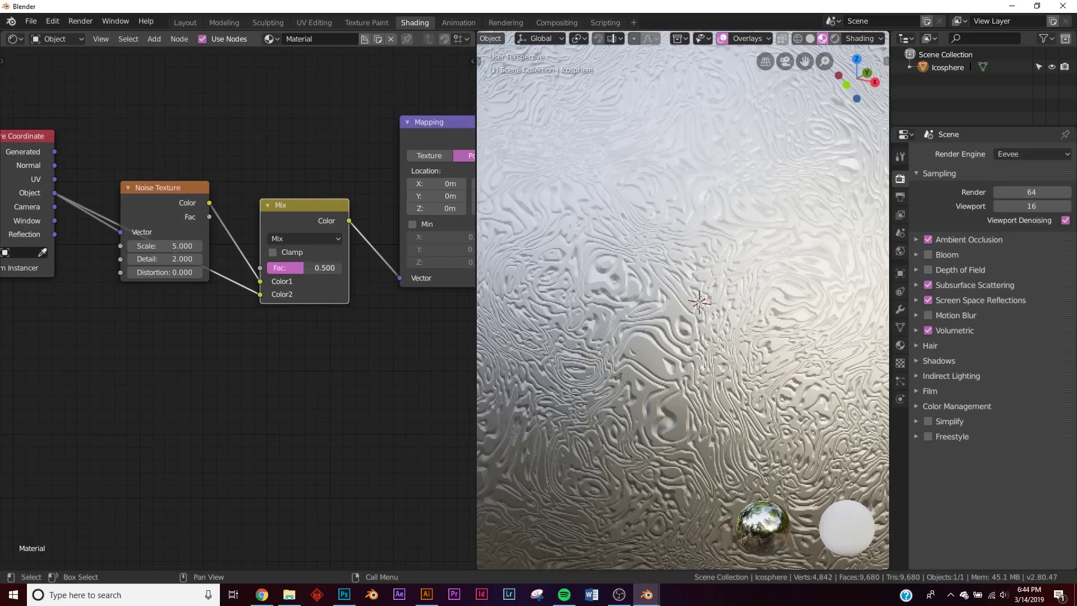
Step: Try the Mix node's Fac at 1.000 and 0.000, and place the Noise Texture node above the Object-to-Color2 link
{"action": "mouse_move", "coordinate": [302, 268]}
{"action": "left_mouse_down"}
{"action": "mouse_move", "coordinate": [341, 268]}
{"action": "mouse_move", "coordinate": [289, 268]}
{"action": "mouse_move", "coordinate": [341, 268]}
{"action": "left_mouse_up"}
{"action": "left_click_drag", "start_coordinate": [145, 211], "coordinate": [167, 119]}
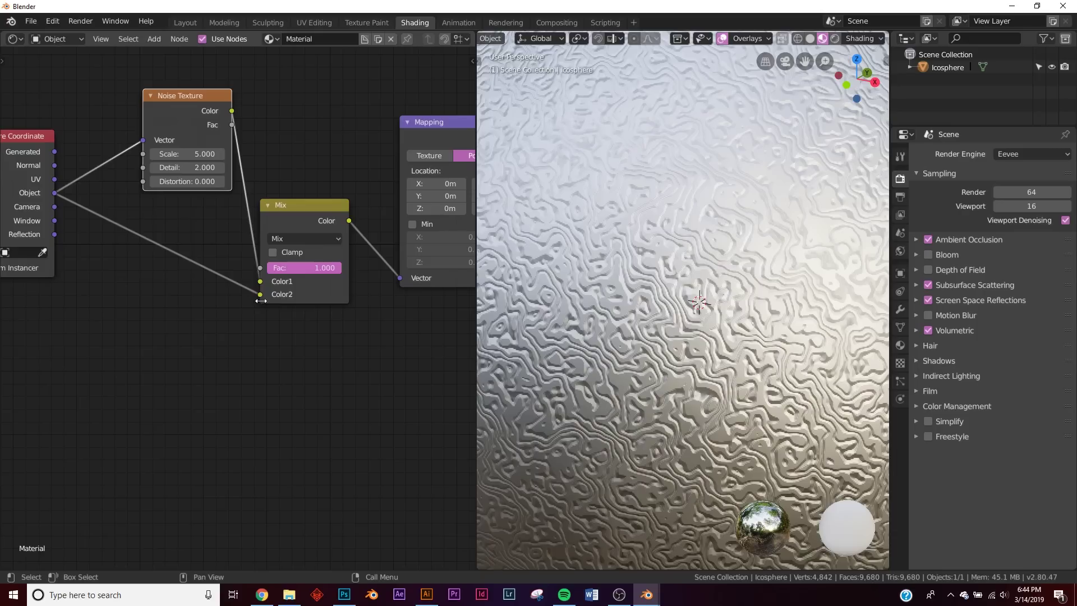
{"action": "left_click_drag", "start_coordinate": [326, 267], "coordinate": [263, 267]}
{"action": "middle_click_drag", "start_coordinate": [50, 185], "coordinate": [25, 230]}
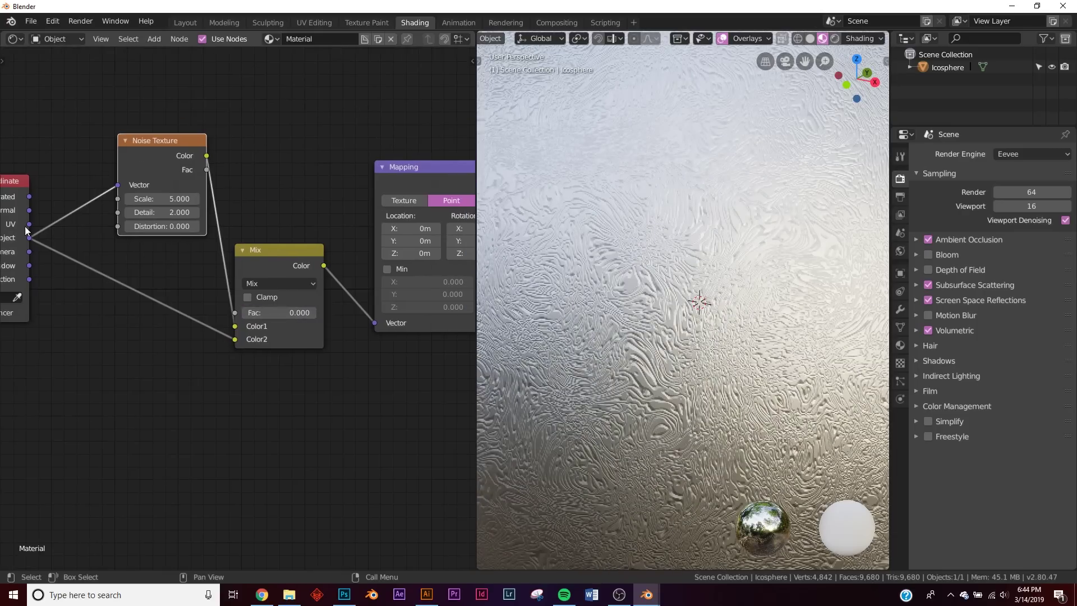
{"action": "left_click_drag", "start_coordinate": [175, 143], "coordinate": [167, 179]}
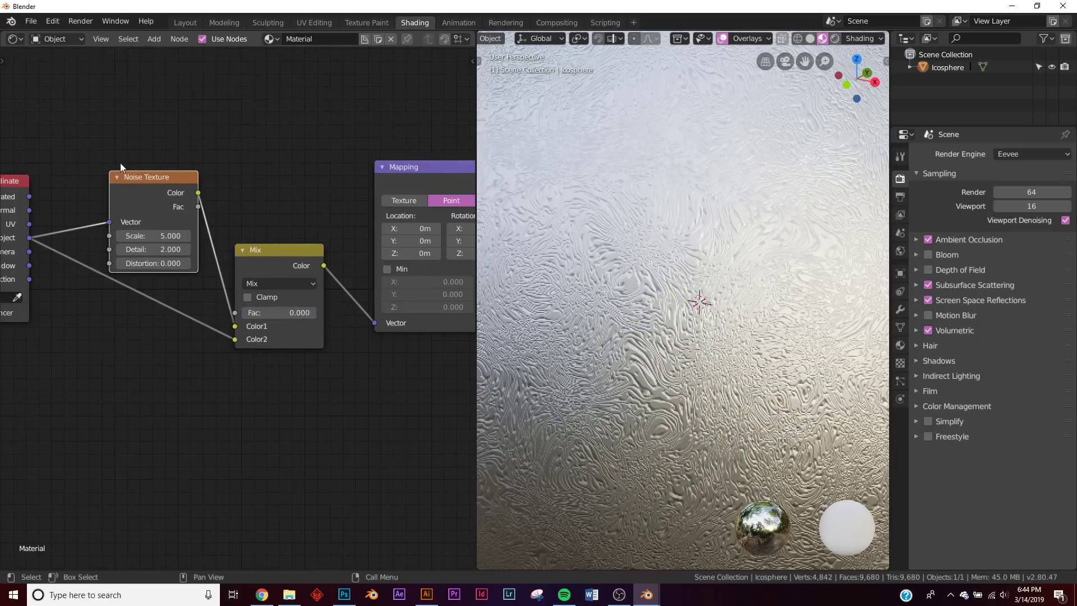
Step: Set the Noise Texture's Detail to 16 and the Mix node's Fac to 0.692
{"action": "left_click_drag", "start_coordinate": [264, 312], "coordinate": [342, 312]}
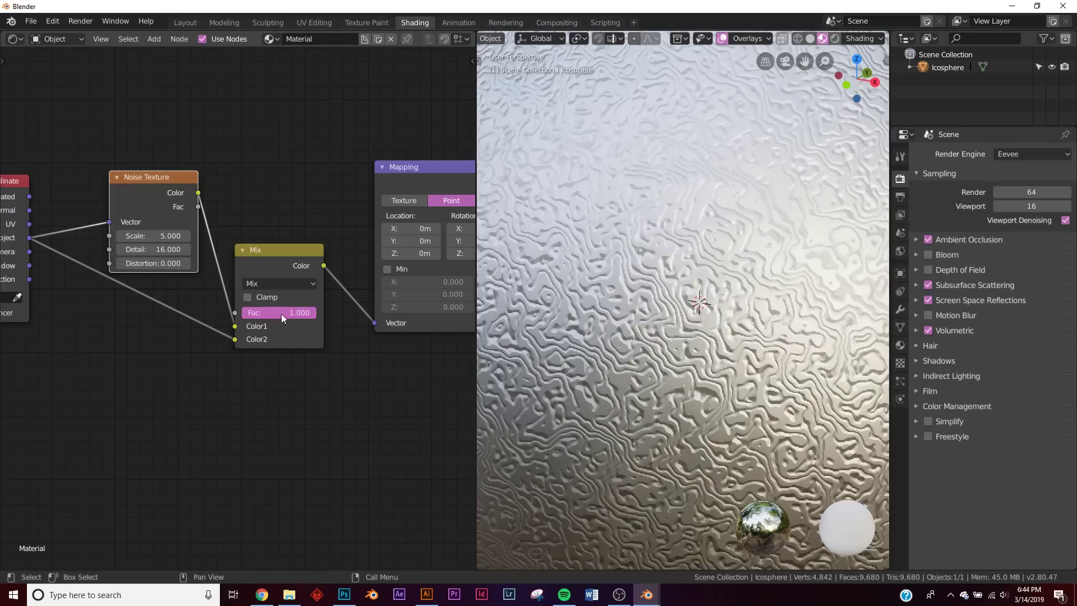
{"action": "mouse_move", "coordinate": [316, 313]}
{"action": "left_mouse_down"}
{"action": "mouse_move", "coordinate": [300, 313]}
{"action": "mouse_move", "coordinate": [345, 313]}
{"action": "left_mouse_up"}
{"action": "mouse_move", "coordinate": [314, 312]}
{"action": "left_mouse_down"}
{"action": "mouse_move", "coordinate": [241, 312]}
{"action": "mouse_move", "coordinate": [316, 312]}
{"action": "mouse_move", "coordinate": [294, 312]}
{"action": "left_mouse_up"}
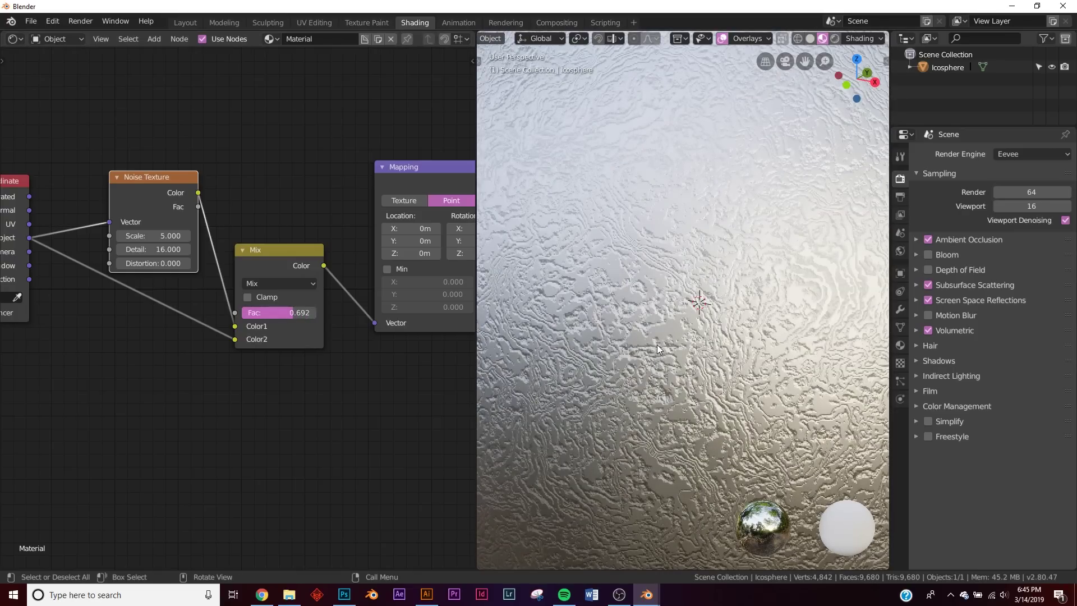
{"action": "scroll", "coordinate": [657, 345], "scroll_direction": "down", "scroll_amount": 5}
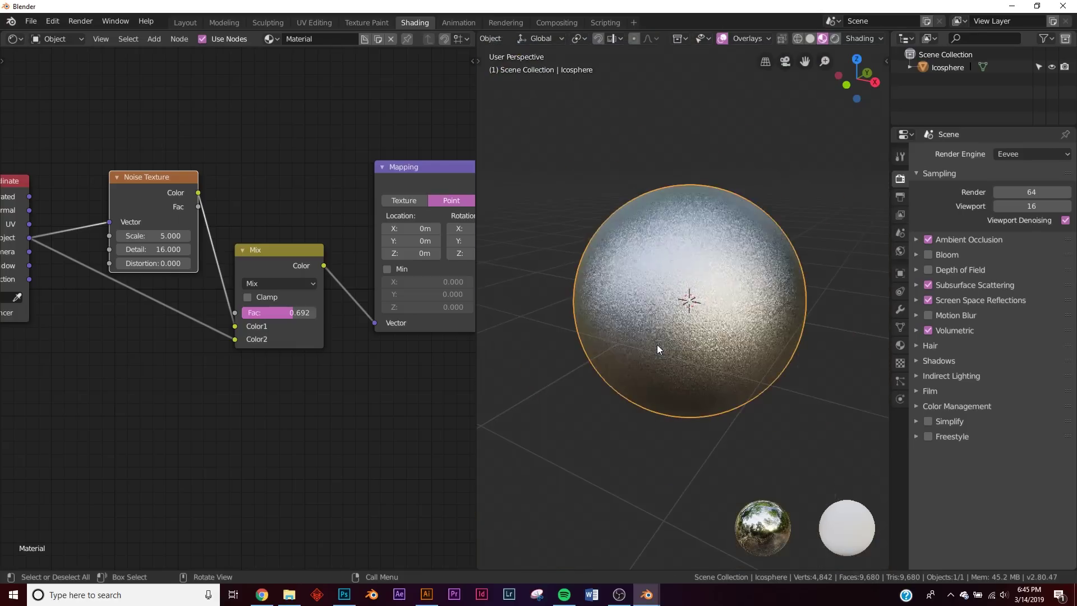
Step: Set the Wave Texture's Scale to 23.3 and check the surface from another angle
{"action": "scroll", "coordinate": [672, 347], "scroll_direction": "up", "scroll_amount": 5}
{"action": "middle_click_drag", "start_coordinate": [313, 291], "coordinate": [207, 325]}
{"action": "middle_click_drag", "start_coordinate": [440, 297], "coordinate": [59, 313]}
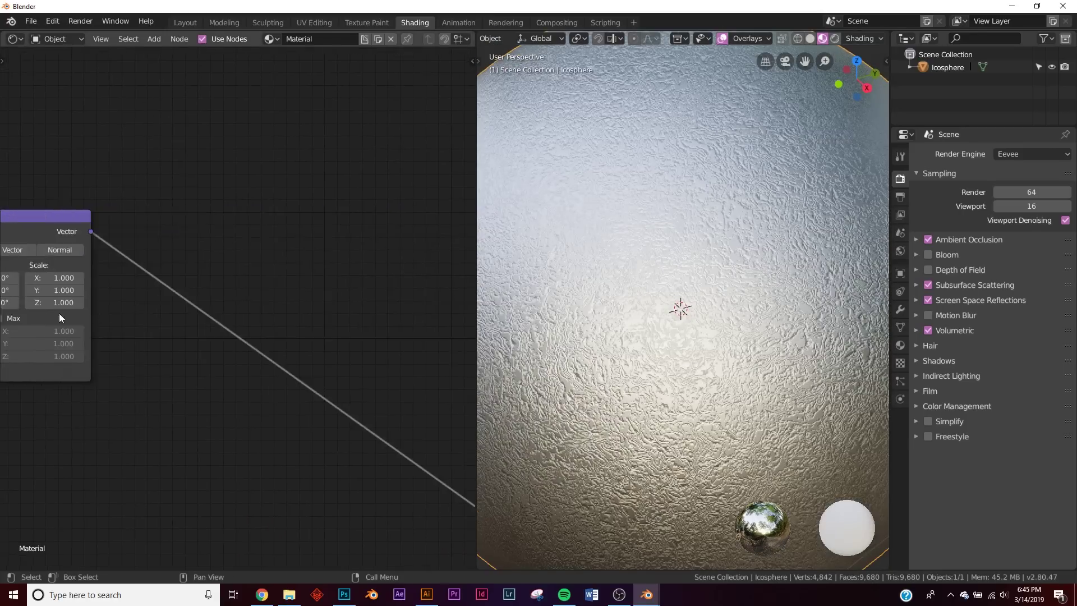
{"action": "scroll", "coordinate": [168, 329], "scroll_direction": "down", "scroll_amount": 3}
{"action": "middle_click_drag", "start_coordinate": [276, 325], "coordinate": [58, 246]}
{"action": "scroll", "coordinate": [224, 326], "scroll_direction": "up", "scroll_amount": 3}
{"action": "scroll", "coordinate": [263, 317], "scroll_direction": "up", "scroll_amount": 5}
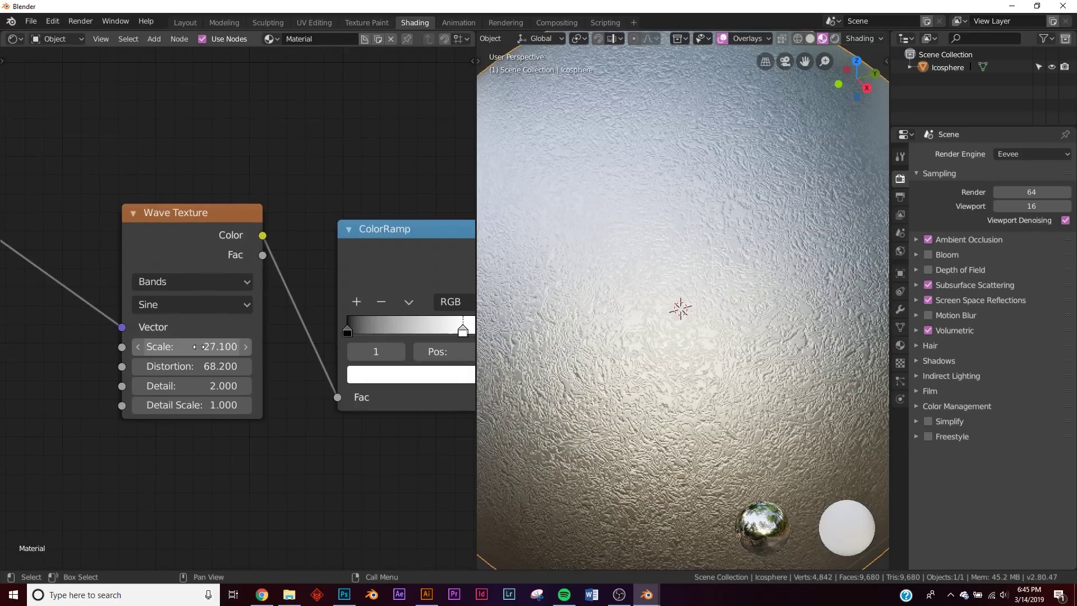
{"action": "left_click_drag", "start_coordinate": [202, 347], "coordinate": [177, 347]}
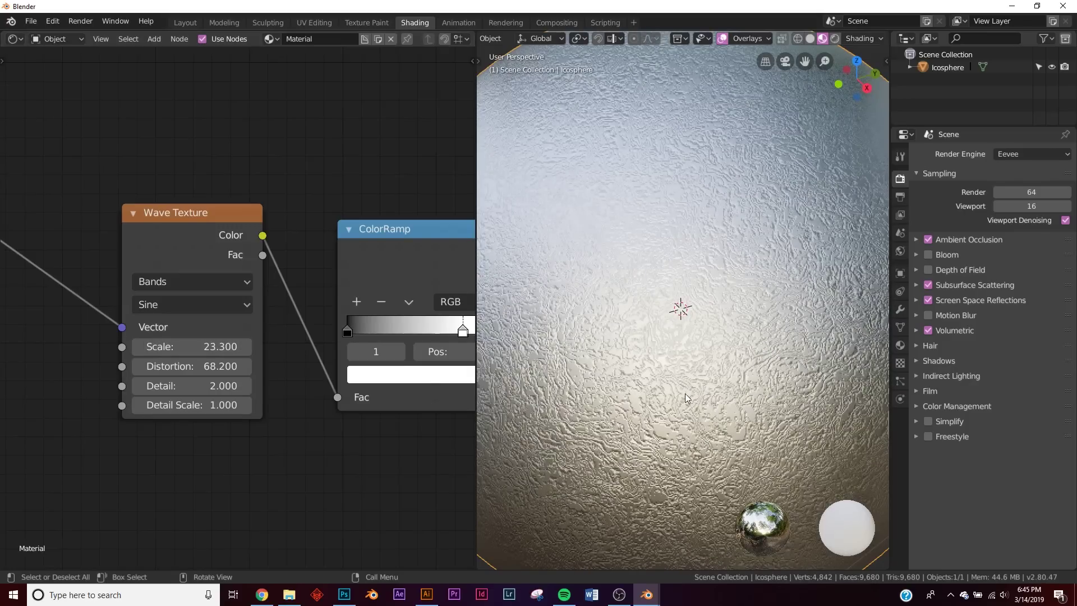
{"action": "middle_click_drag", "start_coordinate": [684, 392], "coordinate": [667, 352]}
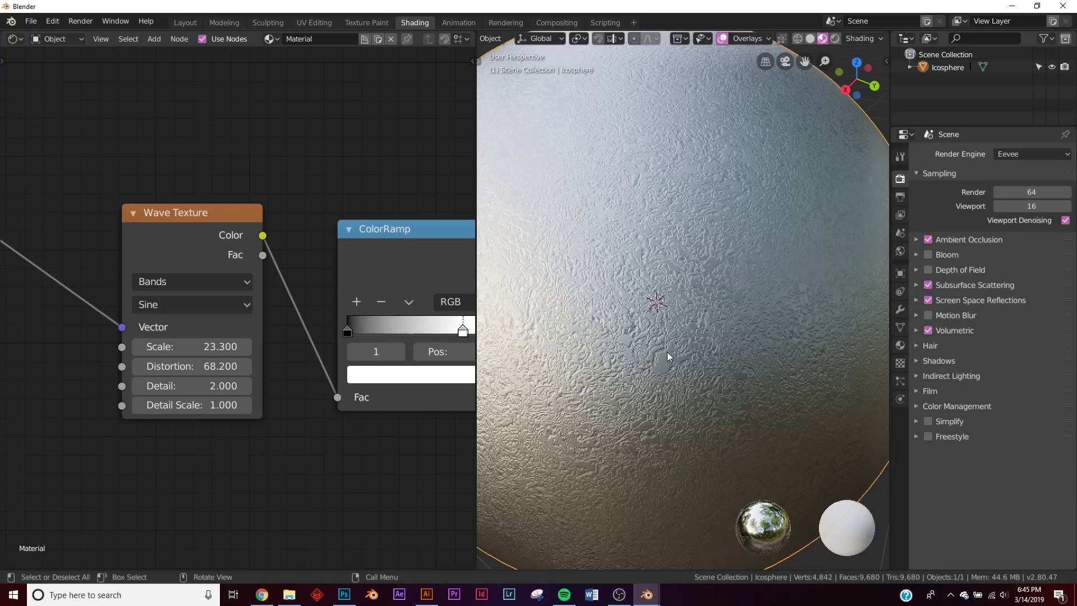
Step: Add a second Bump node and connect its Normal output to the existing Bump node's Normal input
{"action": "scroll", "coordinate": [284, 362], "scroll_direction": "down", "scroll_amount": 6}
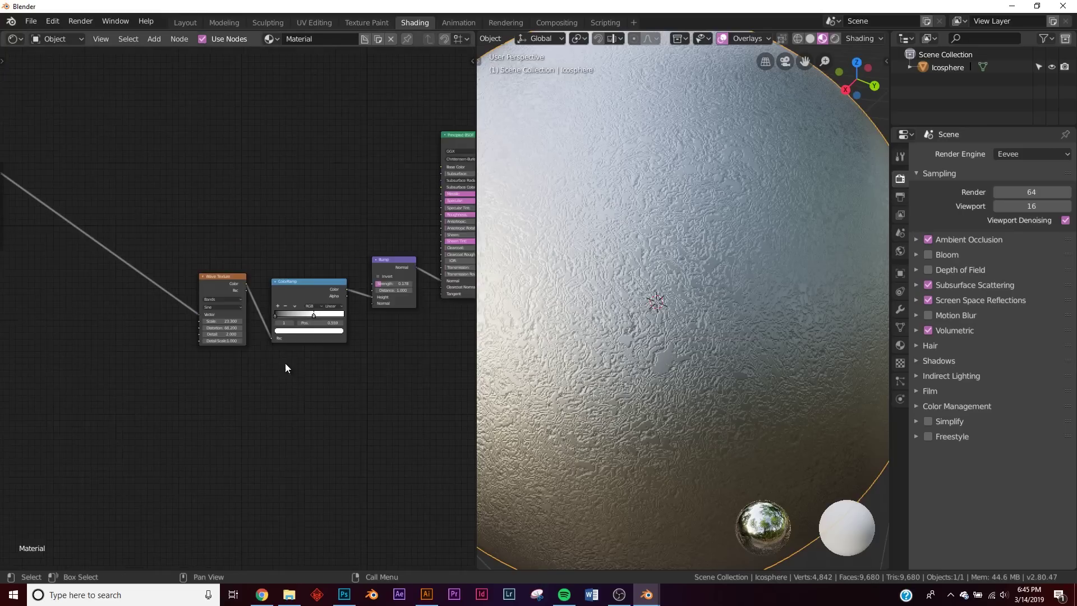
{"action": "scroll", "coordinate": [355, 329], "scroll_direction": "up", "scroll_amount": 2}
{"action": "scroll", "coordinate": [356, 333], "scroll_direction": "up", "scroll_amount": 4}
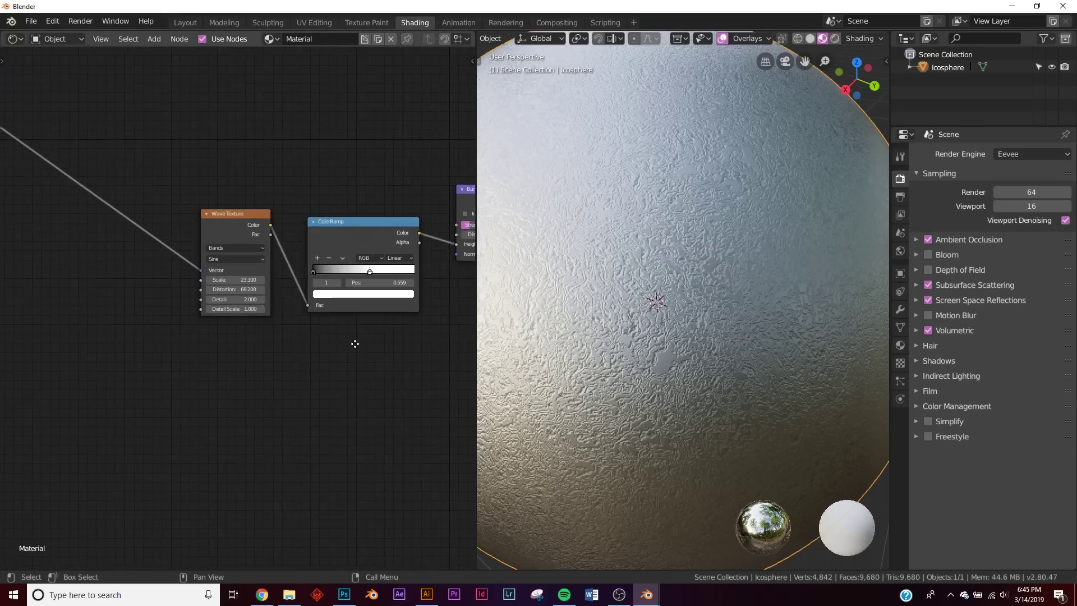
{"action": "key", "text": "shift+a"}
{"action": "left_click", "coordinate": [321, 318]}
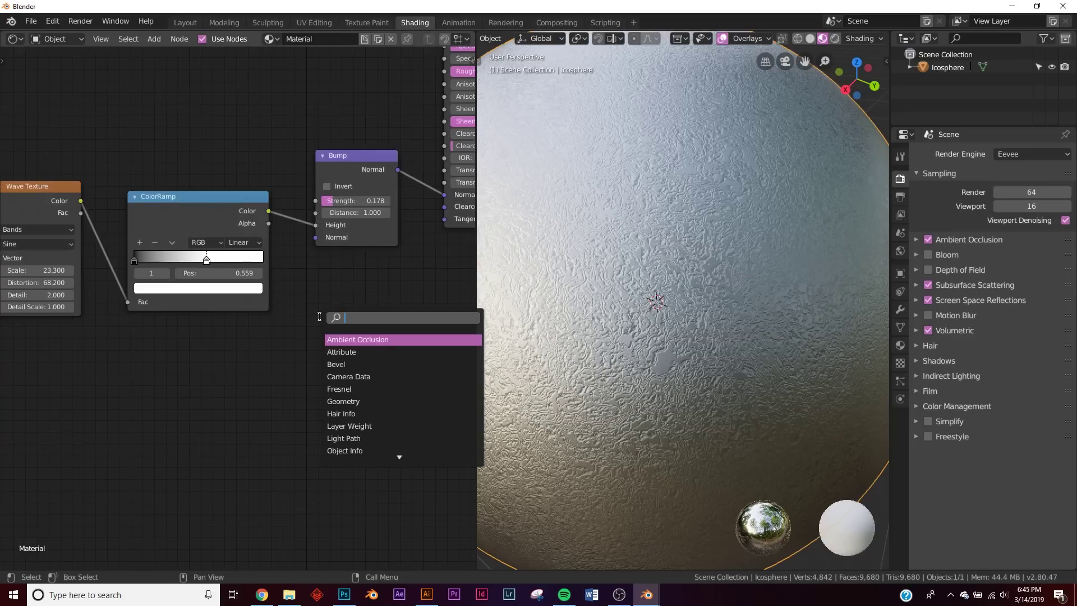
{"action": "key", "text": "Return"}
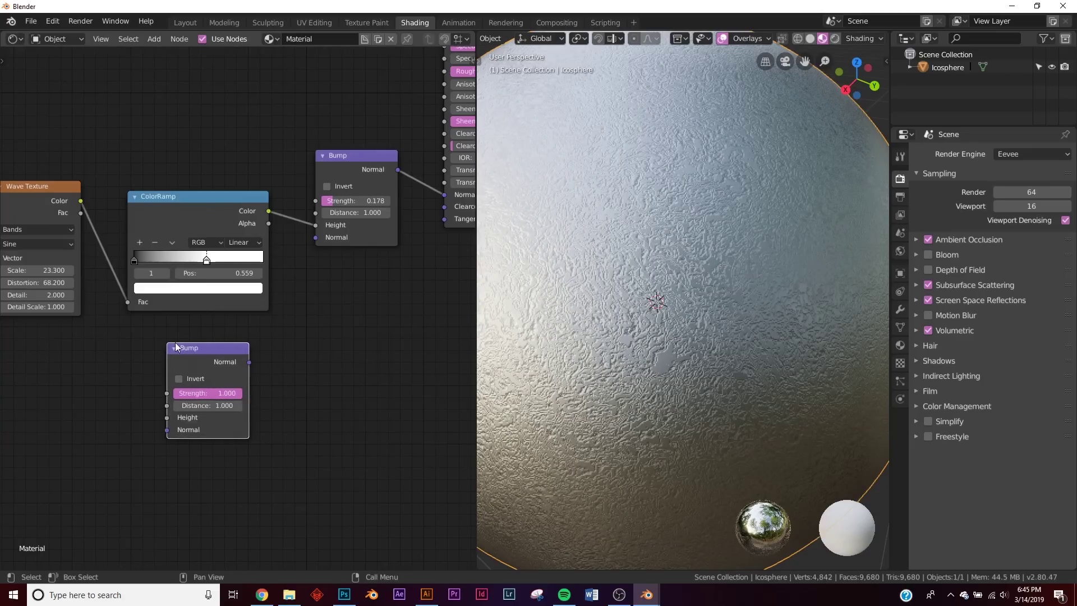
{"action": "left_click_drag", "start_coordinate": [250, 362], "coordinate": [336, 281]}
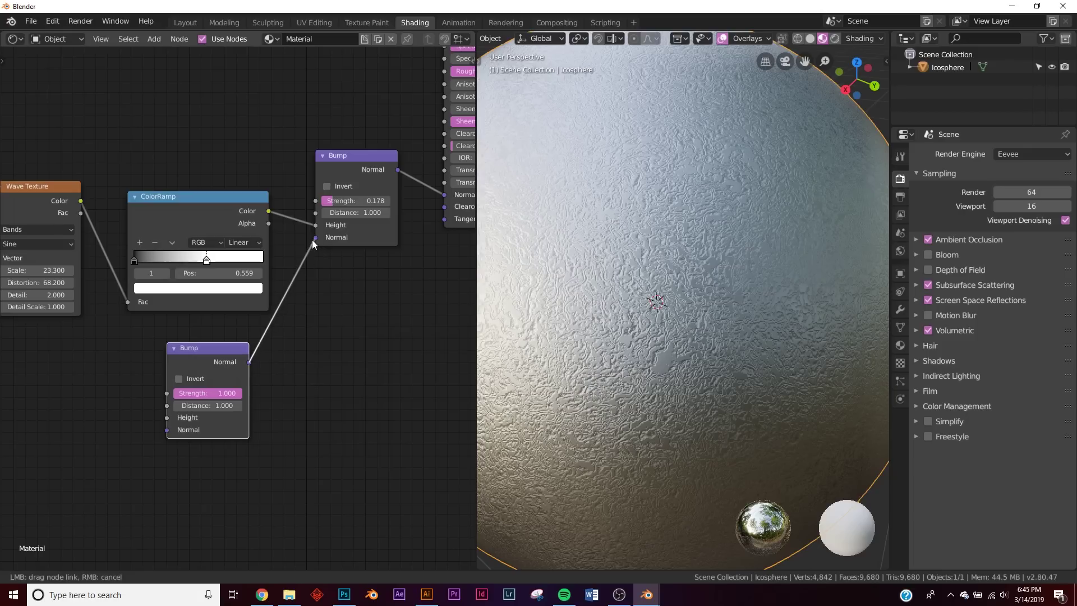
{"action": "left_click_drag", "start_coordinate": [313, 240], "coordinate": [315, 238]}
Step: Add a Voronoi Texture node and connect its Color output to the new Bump node's Height
{"action": "middle_click_drag", "start_coordinate": [268, 395], "coordinate": [359, 334]}
{"action": "key", "text": "F3"}
{"action": "type", "text": "vor"}
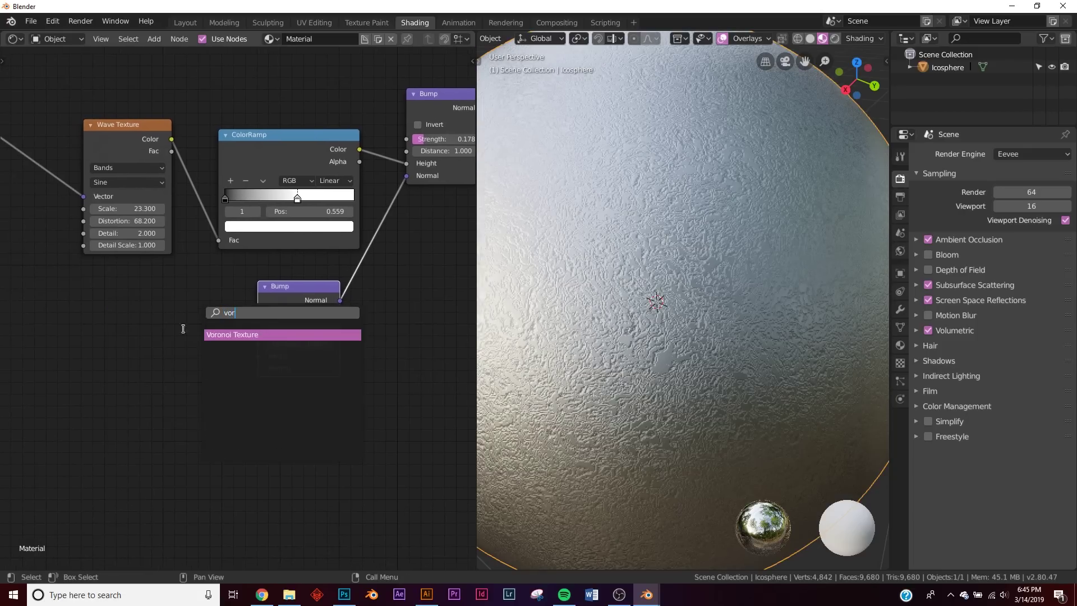
{"action": "key", "text": "Return"}
{"action": "left_click", "coordinate": [206, 352]}
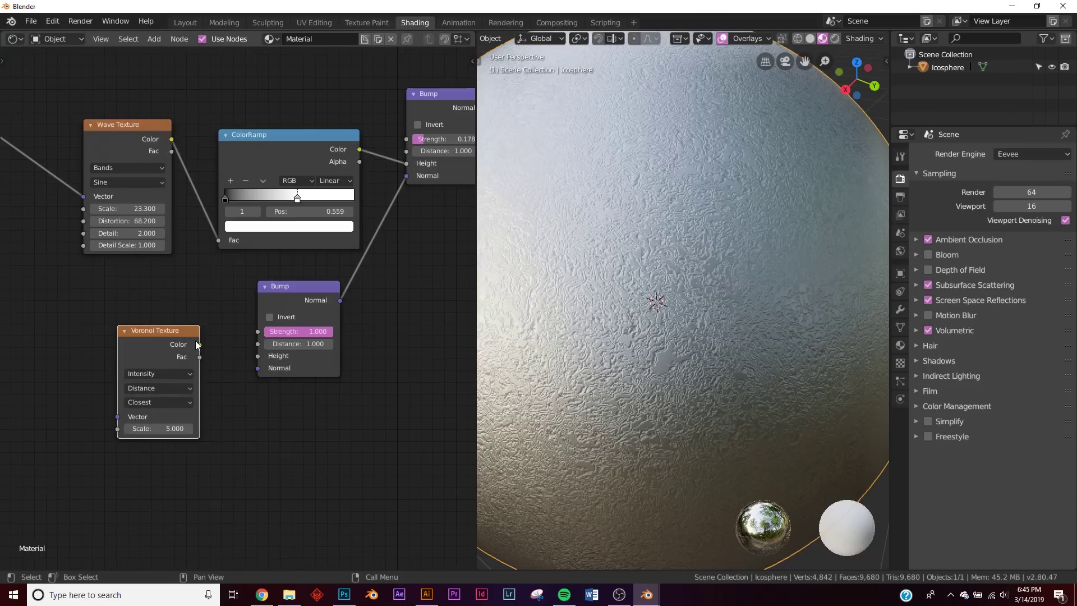
{"action": "left_click_drag", "start_coordinate": [250, 360], "coordinate": [258, 356]}
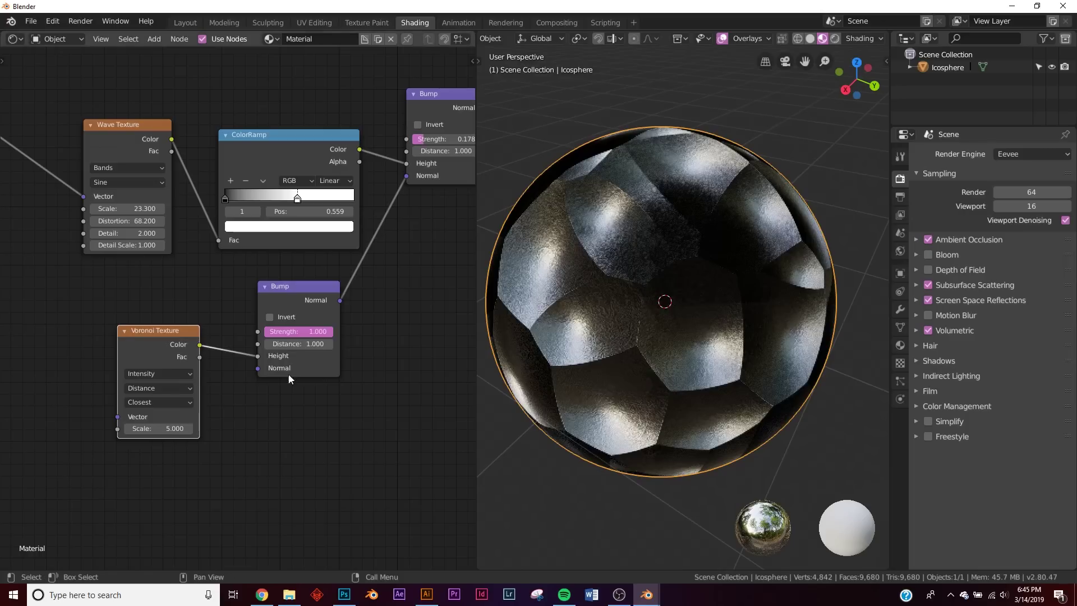
{"action": "middle_click_drag", "start_coordinate": [1, 319], "coordinate": [122, 317]}
{"action": "scroll", "coordinate": [115, 302], "scroll_direction": "down", "scroll_amount": 10}
{"action": "middle_click_drag", "start_coordinate": [23, 283], "coordinate": [323, 330]}
{"action": "left_click_drag", "start_coordinate": [26, 155], "coordinate": [227, 267]}
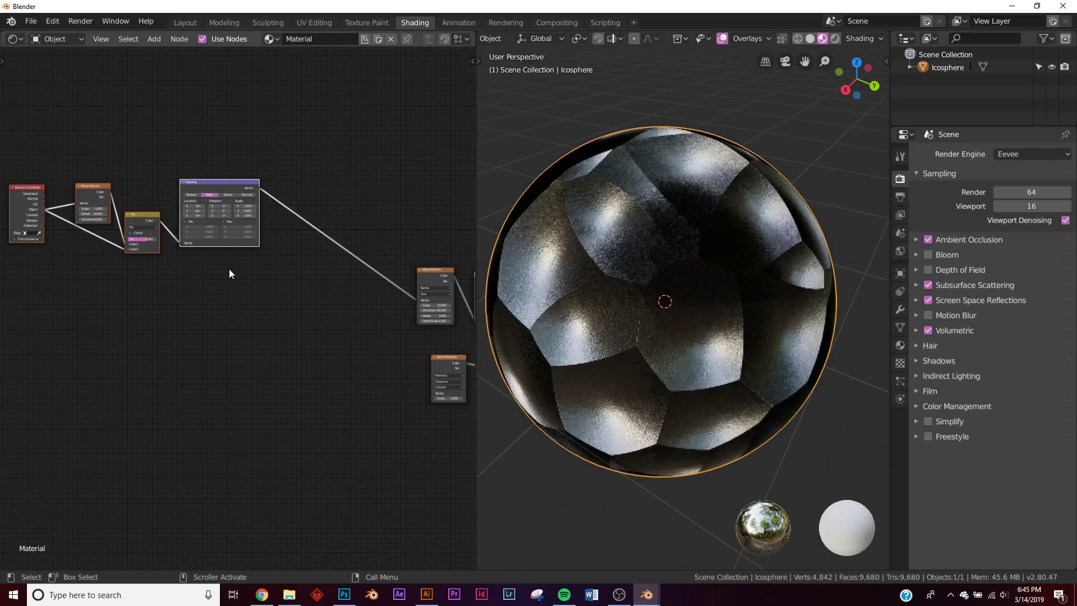
{"action": "key", "text": "shift+d"}
{"action": "left_click", "coordinate": [346, 359]}
Step: Connect the Texture Coordinate's Object output to the Voronoi Texture's Vector input
{"action": "scroll", "coordinate": [259, 341], "scroll_direction": "up", "scroll_amount": 5}
{"action": "middle_click_drag", "start_coordinate": [351, 361], "coordinate": [294, 336]}
{"action": "scroll", "coordinate": [67, 275], "scroll_direction": "up", "scroll_amount": 1}
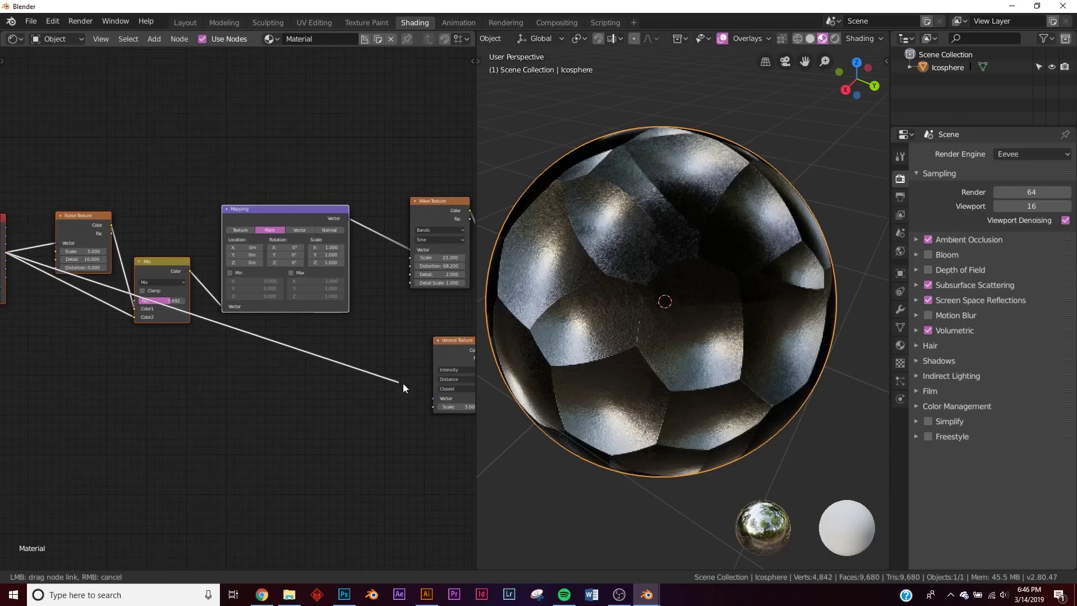
{"action": "left_click_drag", "start_coordinate": [432, 399], "coordinate": [433, 399]}
{"action": "middle_click_drag", "start_coordinate": [406, 383], "coordinate": [243, 369]}
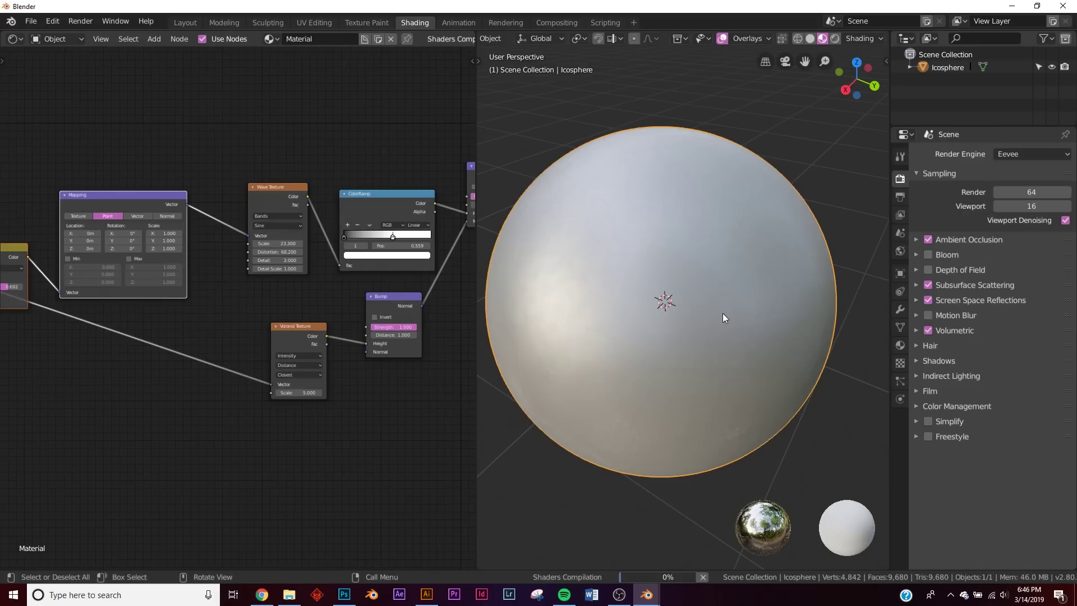
Step: Set the new Bump node's Strength to 0.360 and the Voronoi Texture's distance metric to Minkowski
{"action": "scroll", "coordinate": [326, 348], "scroll_direction": "up", "scroll_amount": 4}
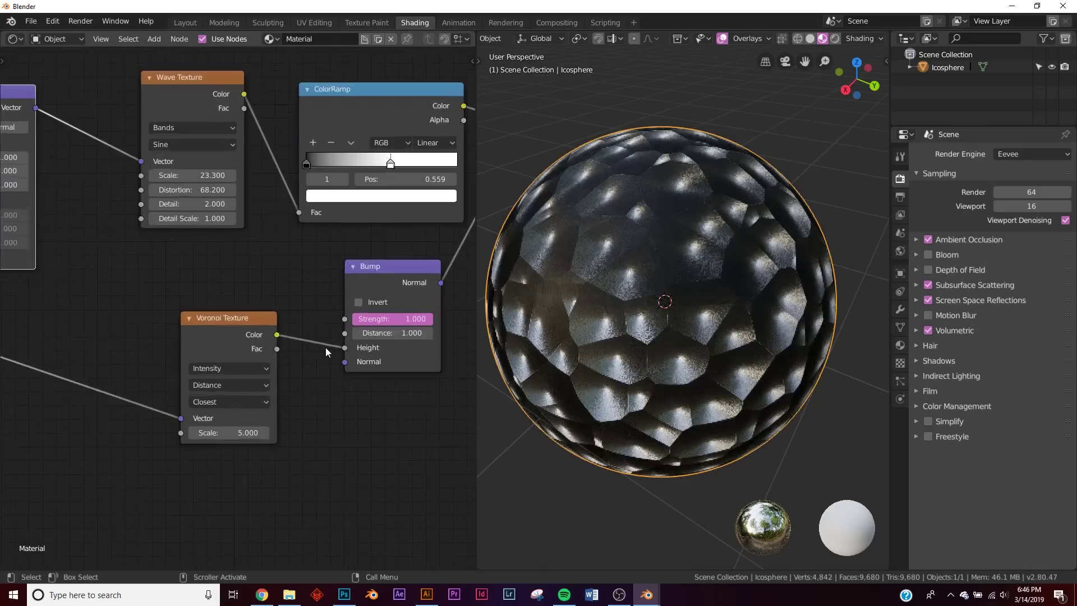
{"action": "mouse_move", "coordinate": [337, 298]}
{"action": "left_mouse_down"}
{"action": "mouse_move", "coordinate": [293, 297]}
{"action": "mouse_move", "coordinate": [321, 298]}
{"action": "left_mouse_up"}
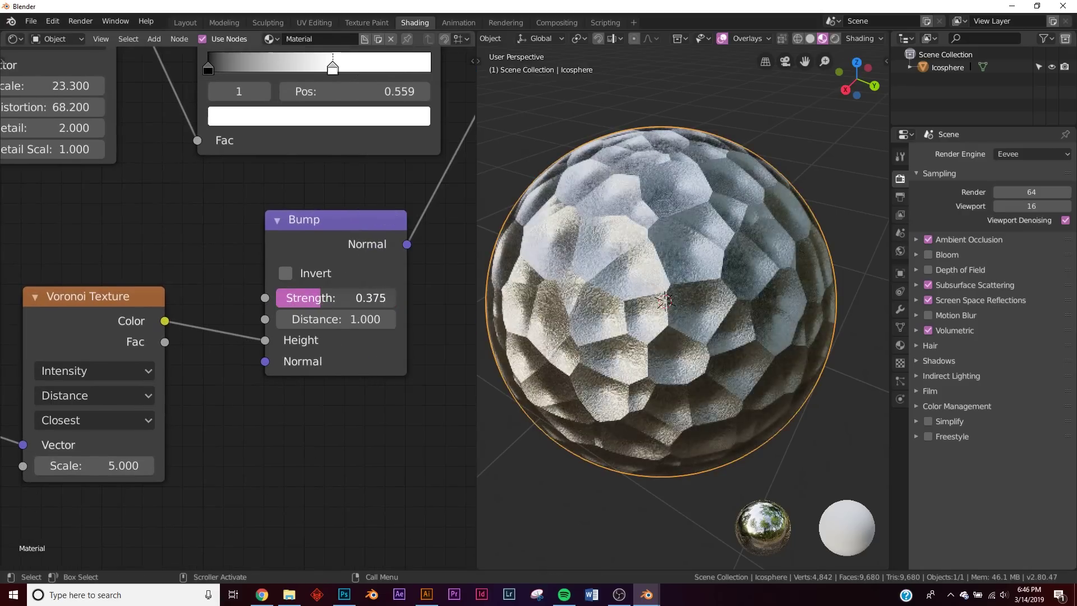
{"action": "middle_click_drag", "start_coordinate": [306, 303], "coordinate": [412, 244]}
{"action": "left_click", "coordinate": [184, 335]}
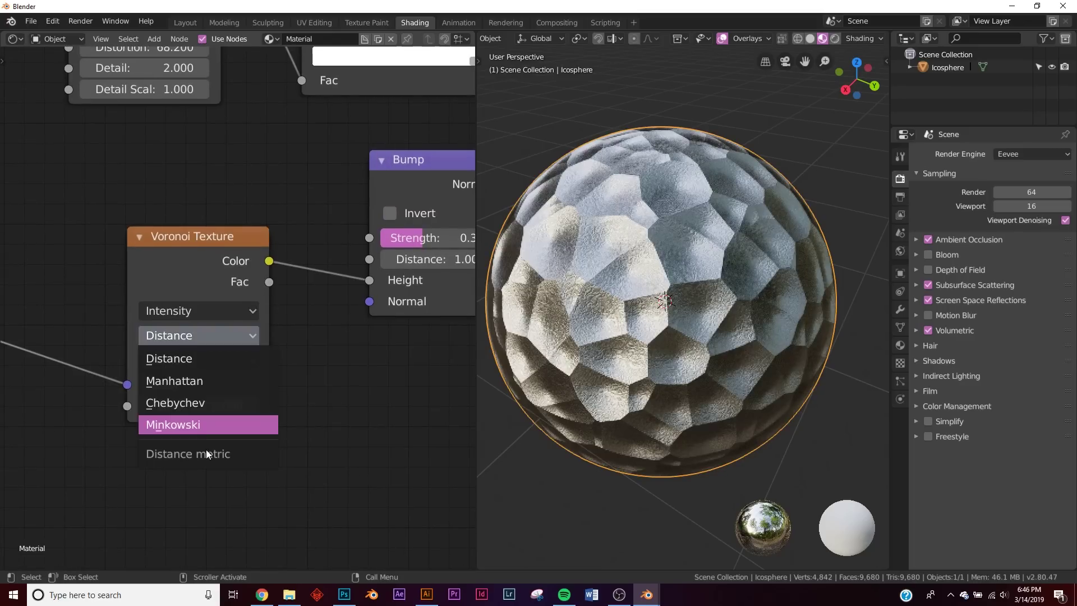
{"action": "left_click", "coordinate": [203, 425]}
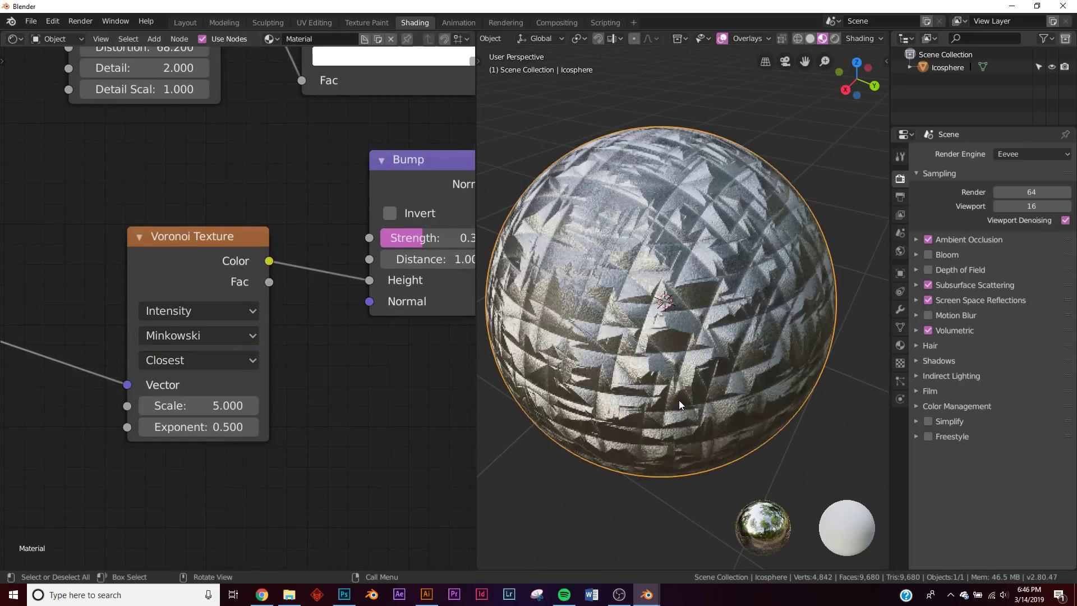
{"action": "middle_click_drag", "start_coordinate": [679, 399], "coordinate": [665, 370]}
Step: Insert a ColorRamp node between the Voronoi Texture's Color output and the new Bump node's Height
{"action": "scroll", "coordinate": [279, 342], "scroll_direction": "down", "scroll_amount": 5}
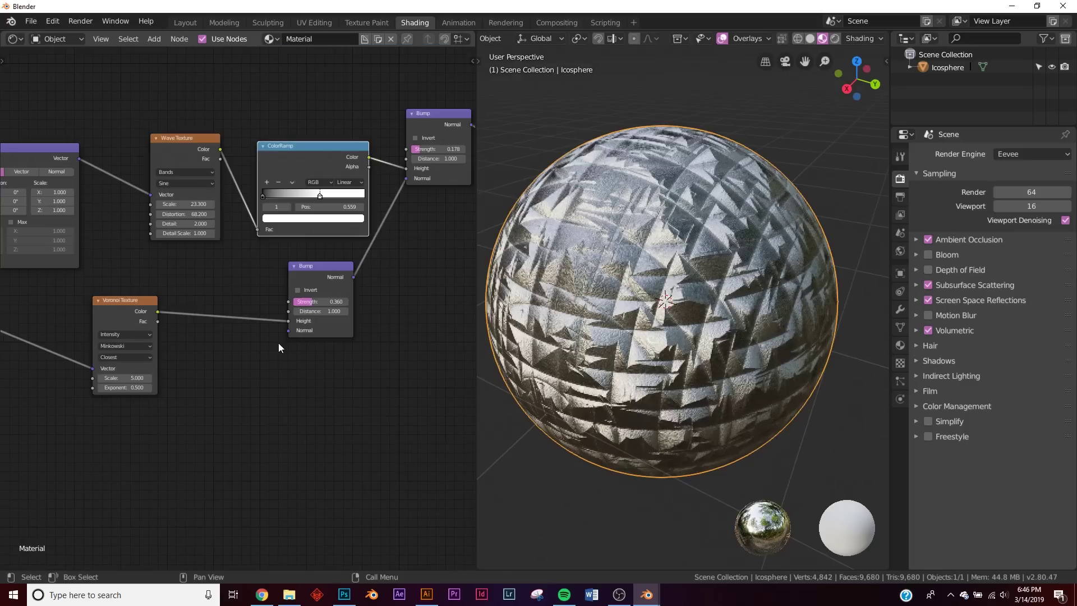
{"action": "key", "text": "shift+a"}
{"action": "left_click", "coordinate": [272, 403]}
{"action": "type", "text": "colorramp"}
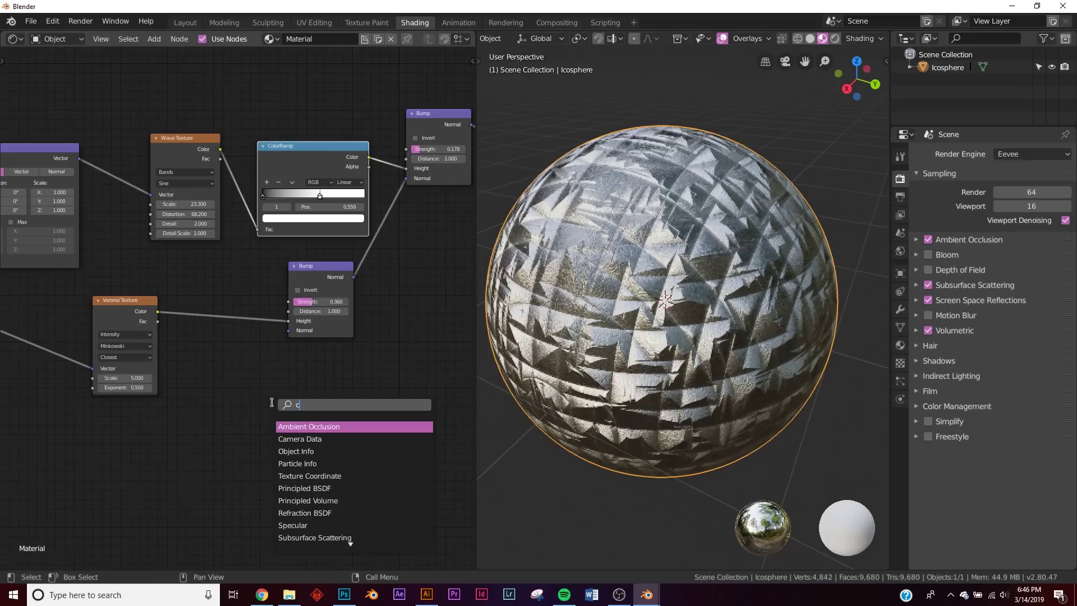
{"action": "key", "text": "Return"}
{"action": "left_click", "coordinate": [162, 310]}
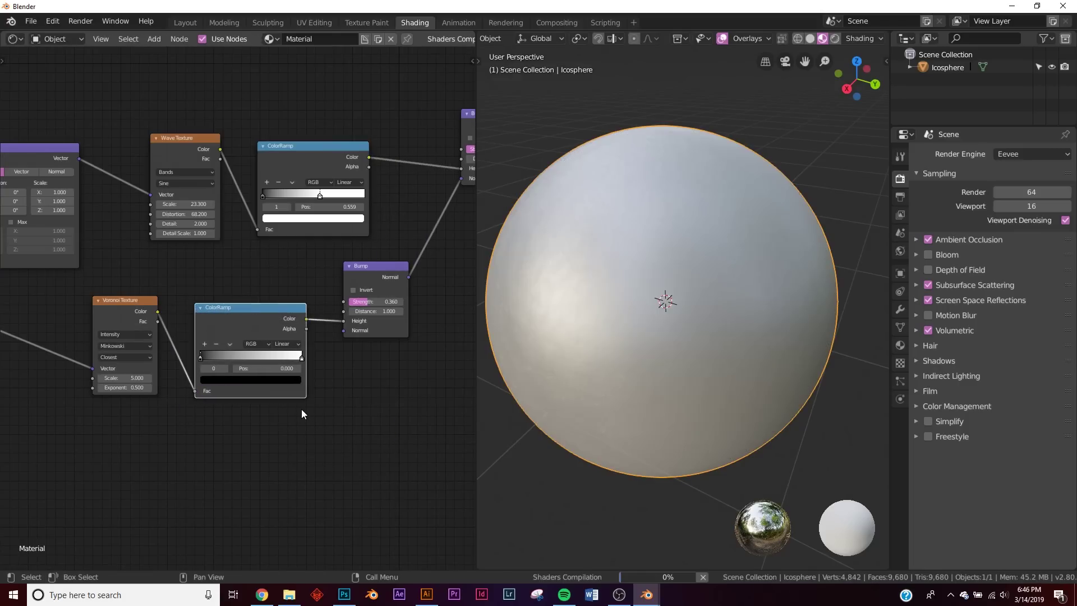
Step: Try different positions for the black and white stops of the Voronoi Texture's ColorRamp
{"action": "scroll", "coordinate": [298, 406], "scroll_direction": "up", "scroll_amount": 3}
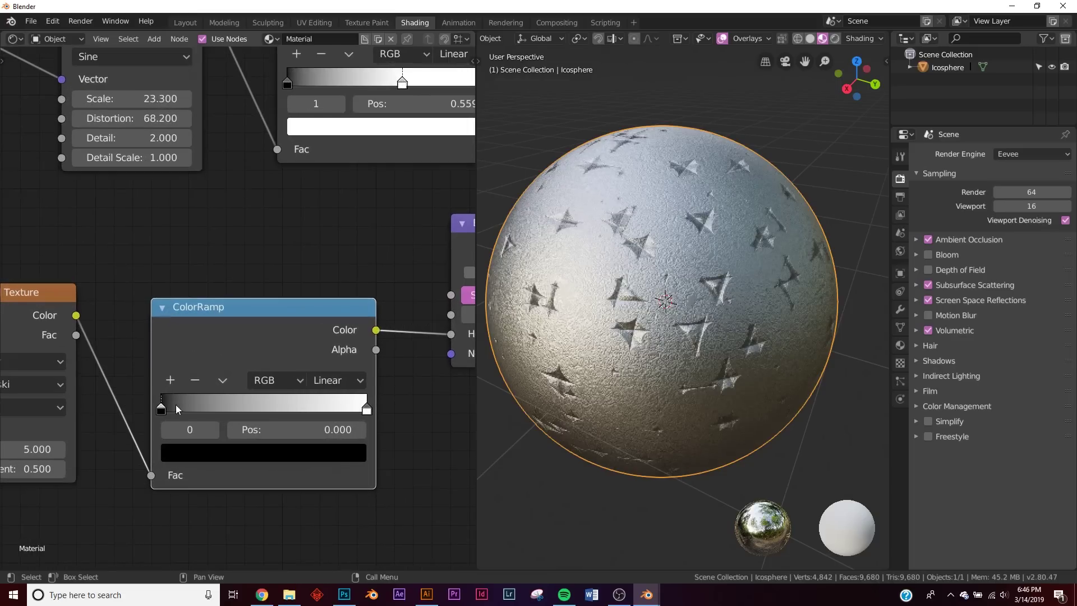
{"action": "left_click_drag", "start_coordinate": [165, 408], "coordinate": [84, 416]}
{"action": "mouse_move", "coordinate": [359, 412]}
{"action": "left_mouse_down"}
{"action": "mouse_move", "coordinate": [269, 414]}
{"action": "mouse_move", "coordinate": [432, 423]}
{"action": "left_mouse_up"}
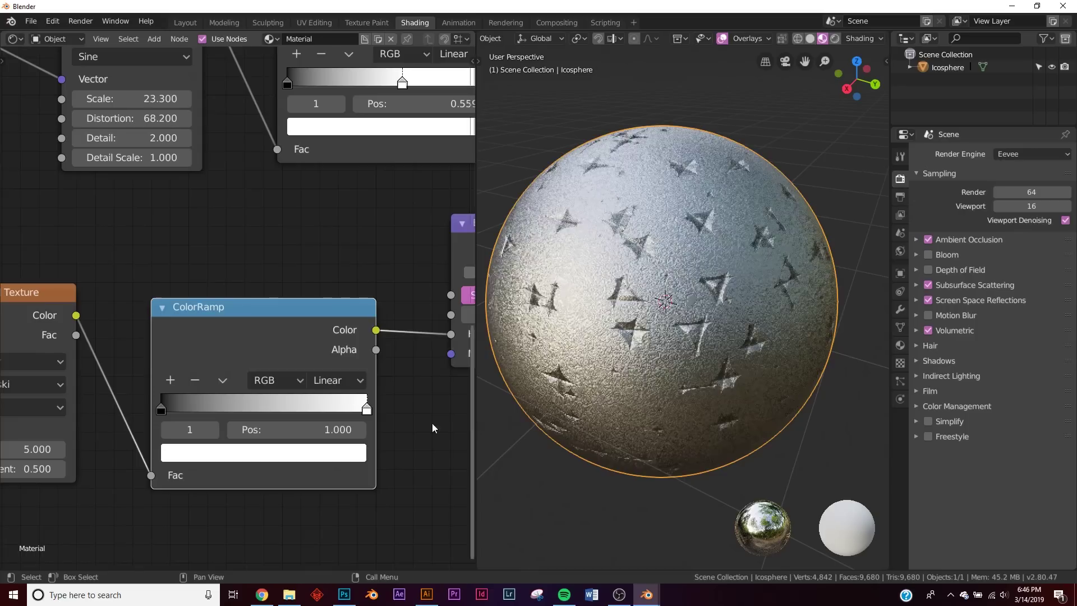
{"action": "mouse_move", "coordinate": [166, 414]}
{"action": "left_mouse_down"}
{"action": "mouse_move", "coordinate": [329, 413]}
{"action": "mouse_move", "coordinate": [148, 422]}
{"action": "left_mouse_up"}
Step: Set the Voronoi Texture's Scale to -3.600 and inspect the dents on the sphere from several angles
{"action": "middle_click_drag", "start_coordinate": [148, 422], "coordinate": [337, 405]}
{"action": "mouse_move", "coordinate": [202, 432]}
{"action": "left_mouse_down"}
{"action": "mouse_move", "coordinate": [236, 432]}
{"action": "mouse_move", "coordinate": [185, 432]}
{"action": "mouse_move", "coordinate": [205, 432]}
{"action": "left_mouse_up"}
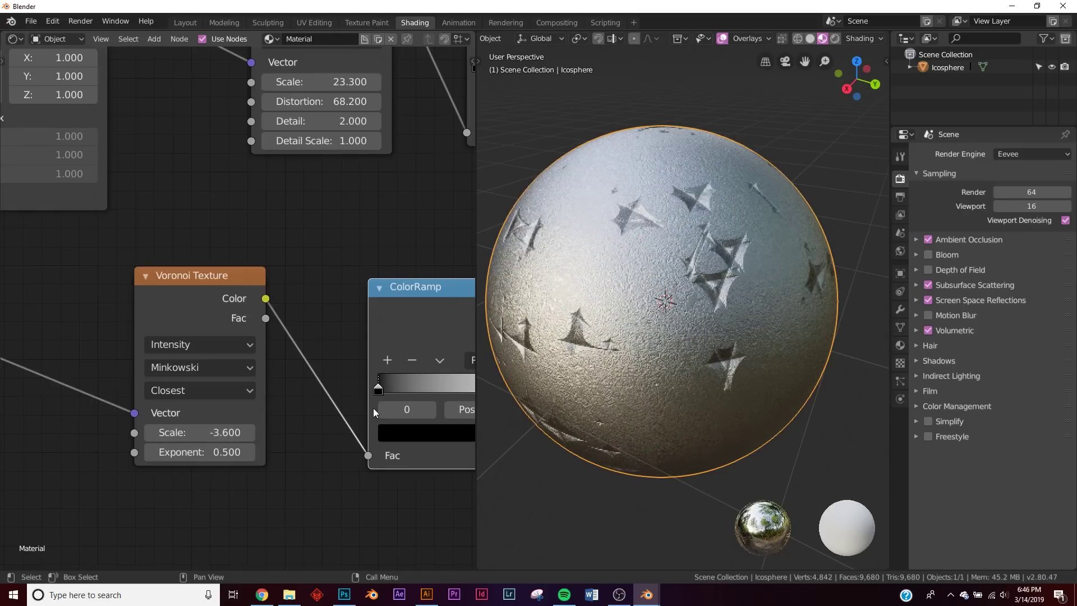
{"action": "scroll", "coordinate": [657, 317], "scroll_direction": "up", "scroll_amount": 5}
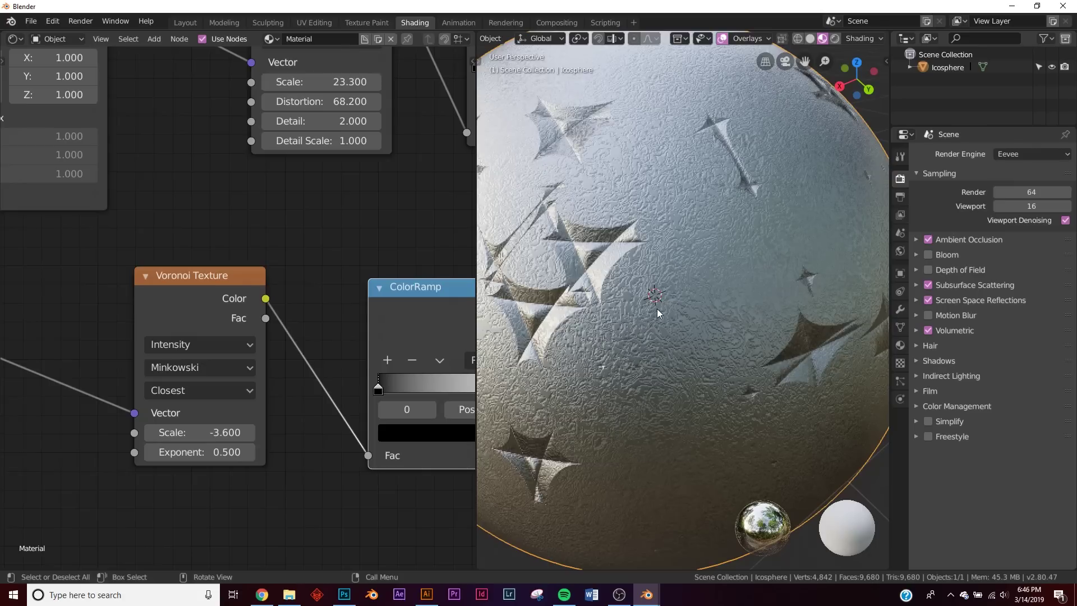
{"action": "middle_click_drag", "start_coordinate": [658, 308], "coordinate": [617, 315]}
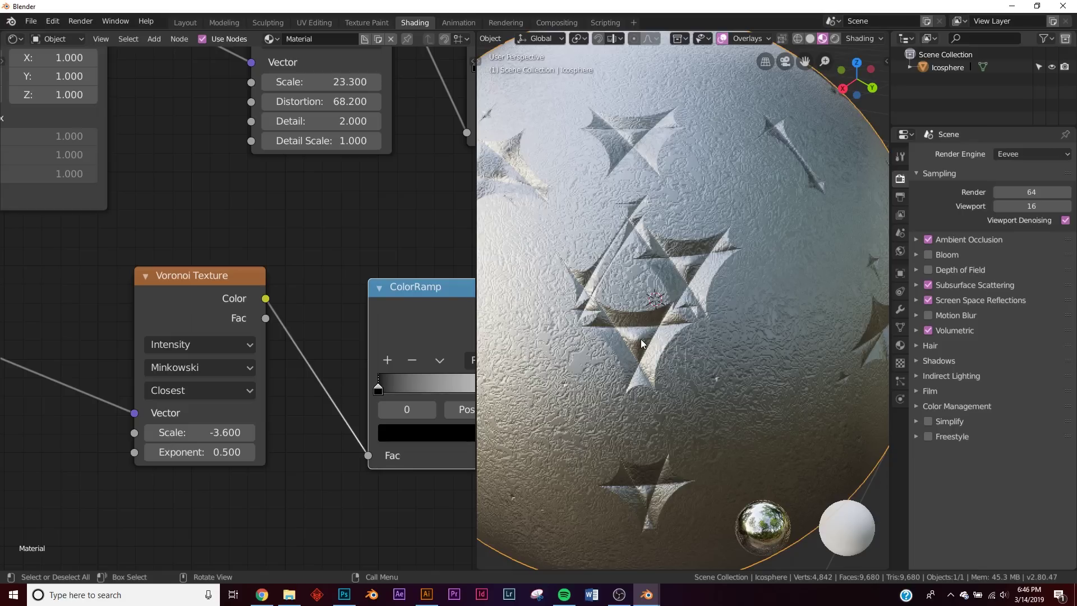
{"action": "scroll", "coordinate": [640, 339], "scroll_direction": "down", "scroll_amount": 5}
{"action": "middle_click_drag", "start_coordinate": [640, 339], "coordinate": [662, 328]}
{"action": "scroll", "coordinate": [650, 347], "scroll_direction": "up", "scroll_amount": 6}
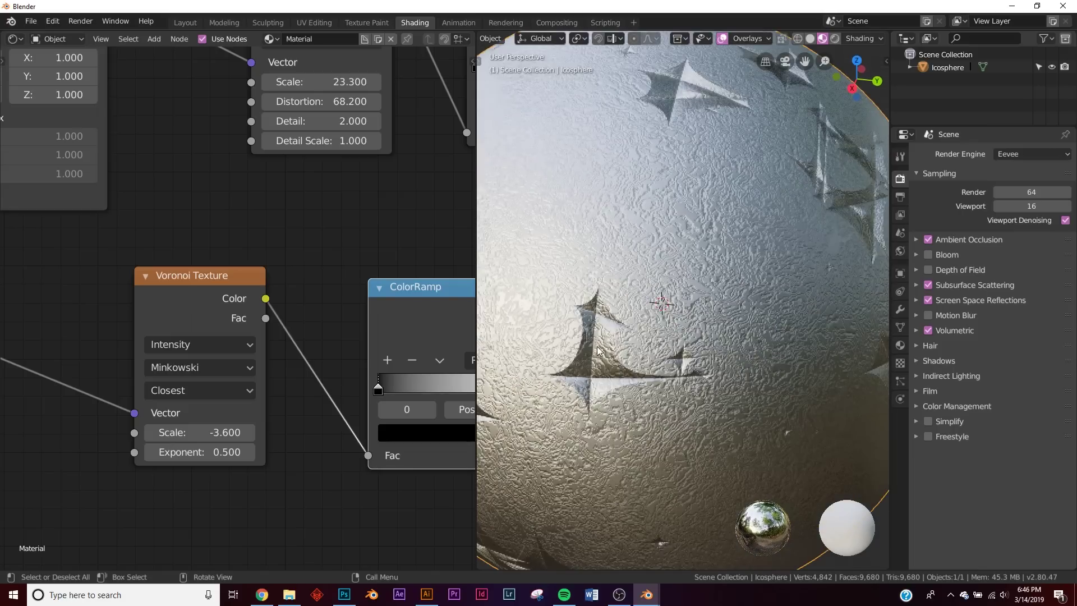
Step: Rearrange the node tree, moving the Mix and Noise Texture nodes higher and the Voronoi Texture node lower
{"action": "scroll", "coordinate": [332, 372], "scroll_direction": "down", "scroll_amount": 5}
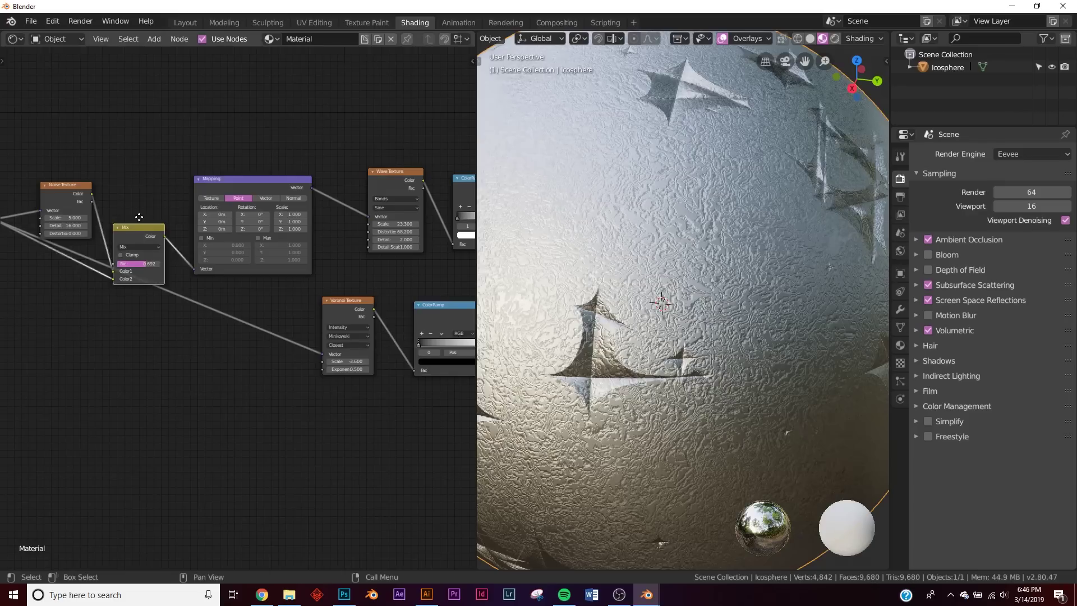
{"action": "left_click_drag", "start_coordinate": [139, 217], "coordinate": [145, 178]}
{"action": "middle_click_drag", "start_coordinate": [97, 262], "coordinate": [215, 293]}
{"action": "left_click_drag", "start_coordinate": [176, 217], "coordinate": [175, 197]}
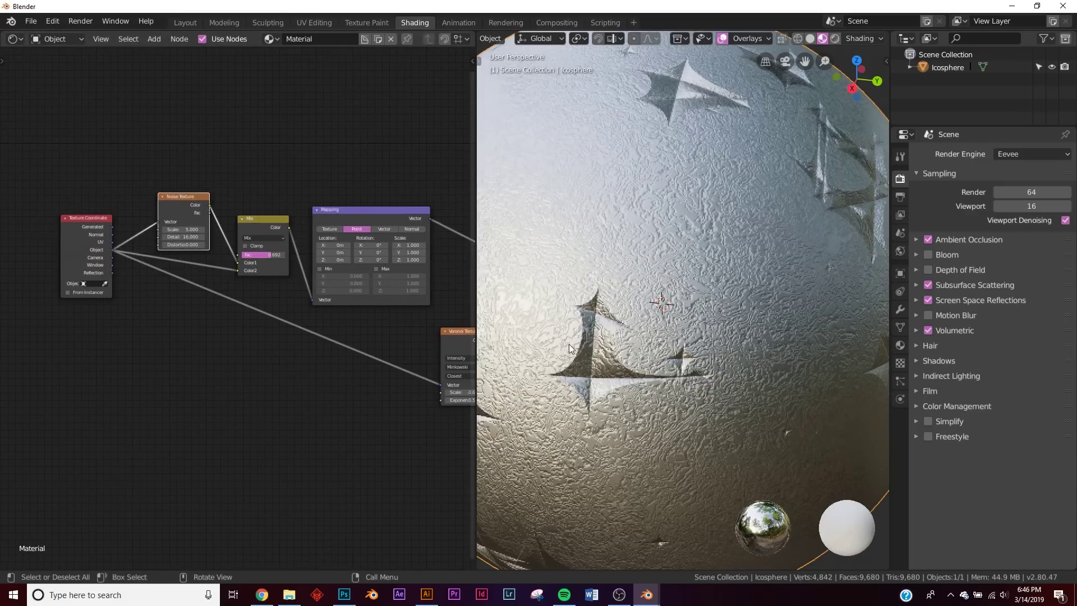
{"action": "middle_click_drag", "start_coordinate": [465, 371], "coordinate": [385, 354]}
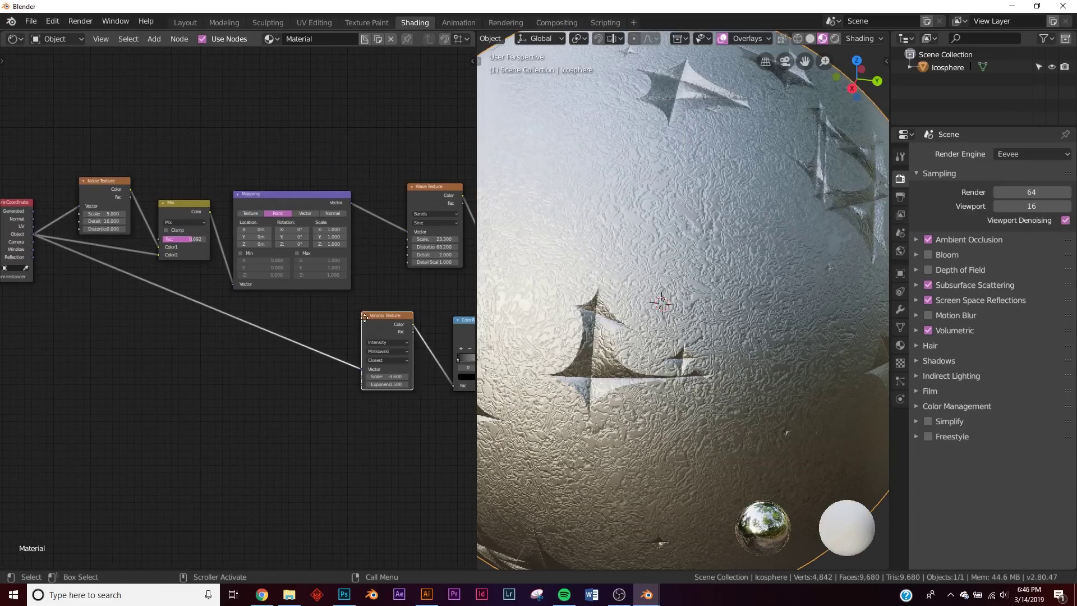
{"action": "left_click_drag", "start_coordinate": [364, 317], "coordinate": [317, 350]}
{"action": "scroll", "coordinate": [259, 402], "scroll_direction": "down", "scroll_amount": 2}
{"action": "middle_click_drag", "start_coordinate": [232, 400], "coordinate": [310, 375]}
{"action": "scroll", "coordinate": [309, 375], "scroll_direction": "up", "scroll_amount": 3}
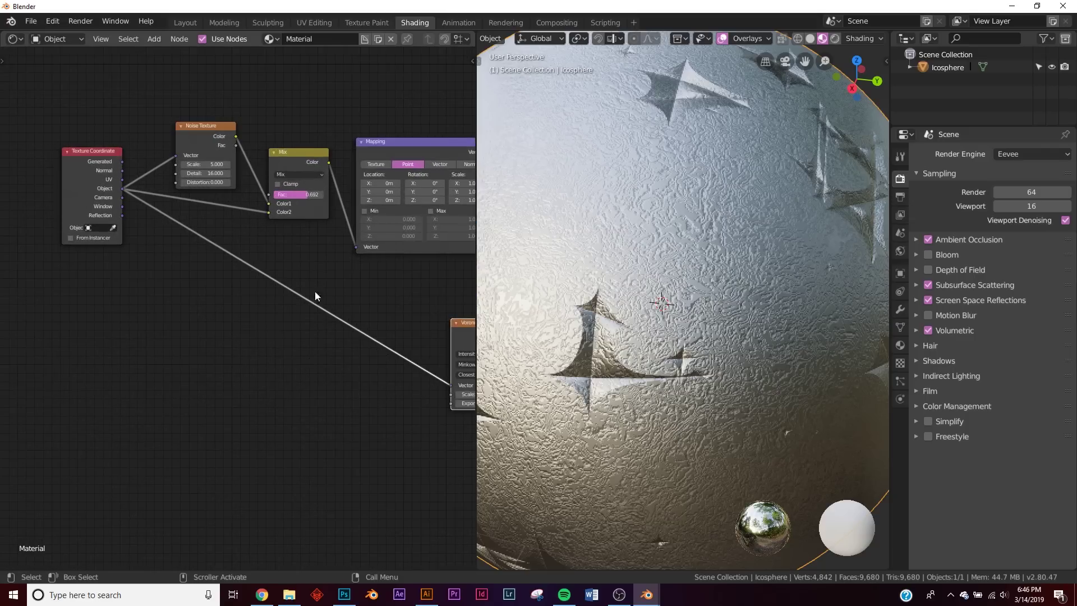
Step: Insert a Noise Texture node between the Texture Coordinate and Voronoi Texture nodes and set its Detail to 16
{"action": "key", "text": "shift+a"}
{"action": "left_click", "coordinate": [384, 286]}
{"action": "type", "text": "no"}
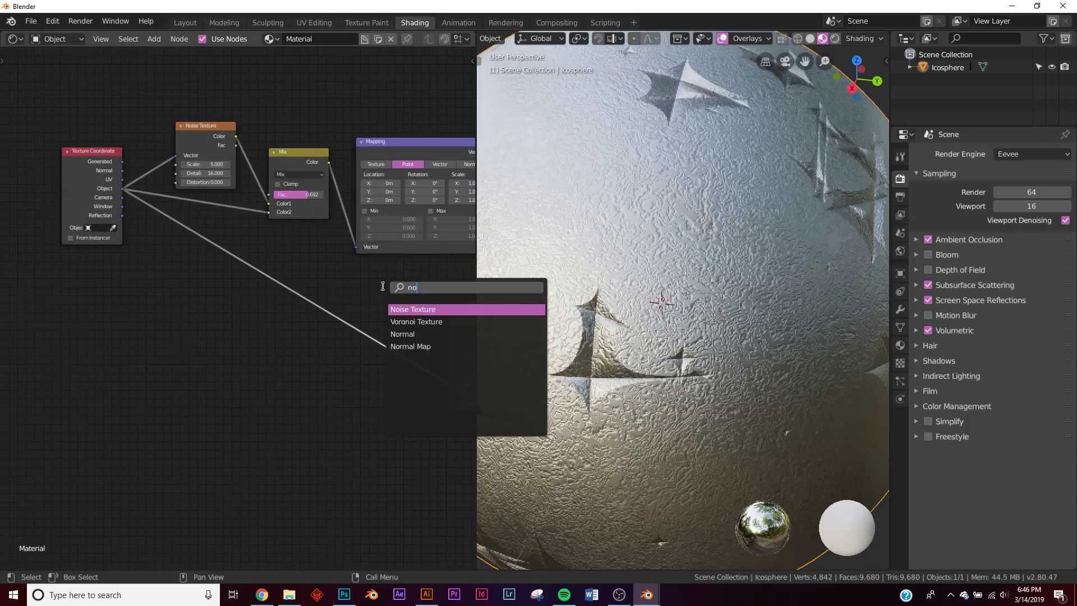
{"action": "left_click", "coordinate": [423, 312]}
{"action": "left_click", "coordinate": [288, 284]}
{"action": "middle_click_drag", "start_coordinate": [374, 350], "coordinate": [292, 358]}
{"action": "scroll", "coordinate": [216, 362], "scroll_direction": "up", "scroll_amount": 8}
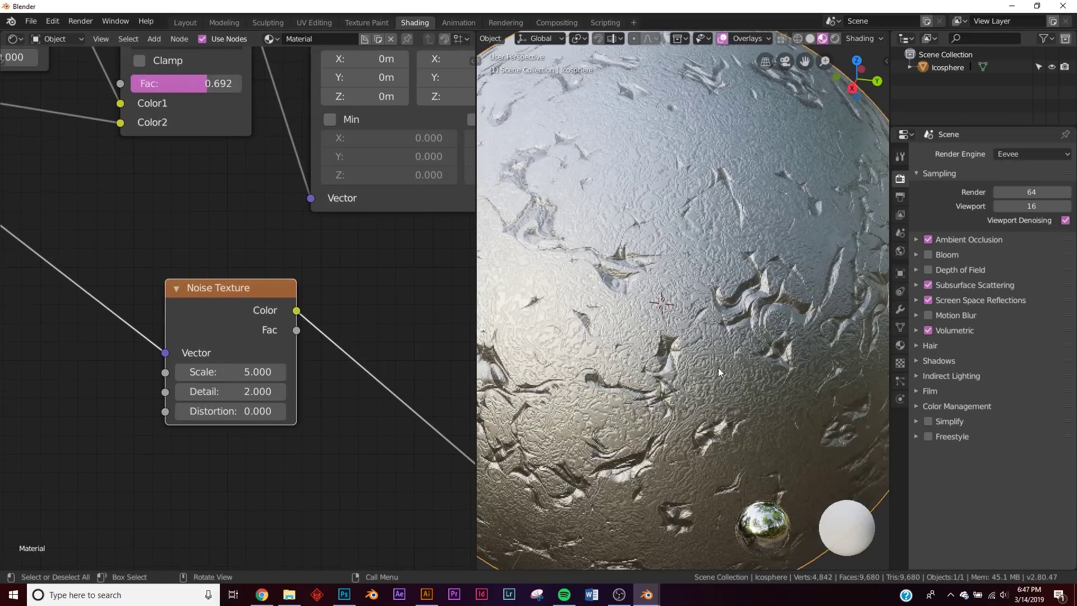
{"action": "mouse_move", "coordinate": [215, 393]}
{"action": "left_mouse_down"}
{"action": "mouse_move", "coordinate": [230, 393]}
{"action": "mouse_move", "coordinate": [216, 393]}
{"action": "left_mouse_up"}
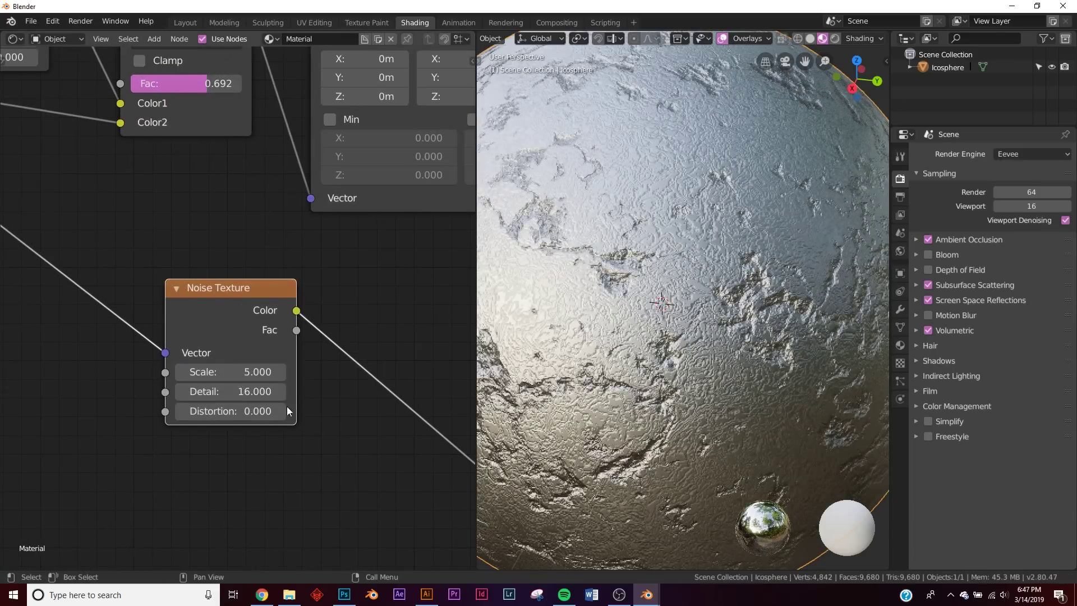
Step: Insert a MixRGB node between the new Noise Texture and the Voronoi Texture, and connect the Object output to its Color2
{"action": "scroll", "coordinate": [287, 411], "scroll_direction": "down", "scroll_amount": 2}
{"action": "key", "text": "shift+a"}
{"action": "left_click", "coordinate": [337, 362]}
{"action": "type", "text": "mix"}
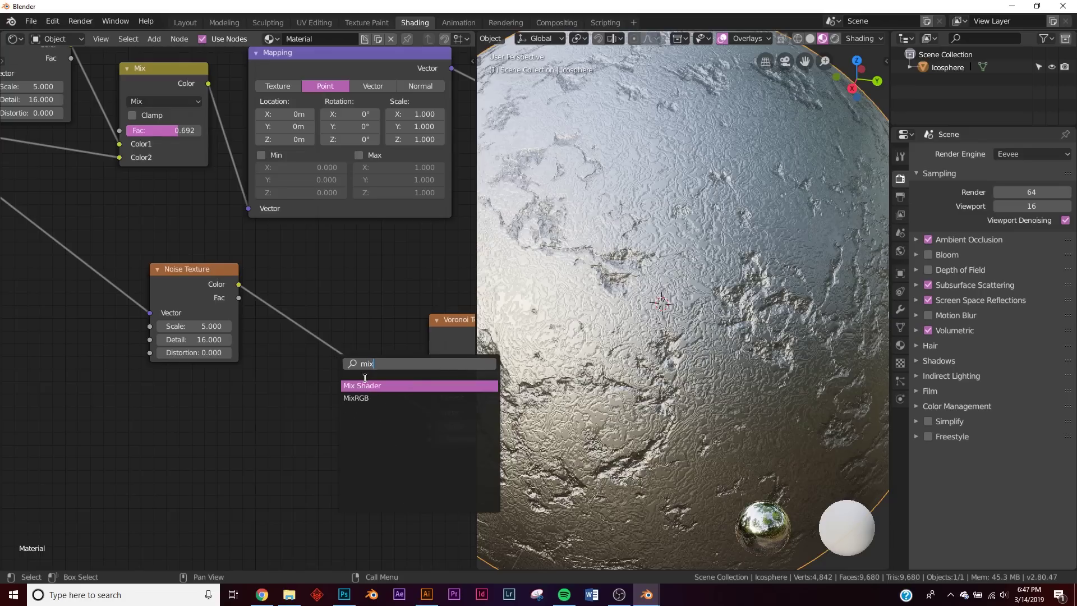
{"action": "left_click", "coordinate": [356, 398]}
{"action": "left_click", "coordinate": [291, 346]}
{"action": "scroll", "coordinate": [318, 359], "scroll_direction": "down", "scroll_amount": 3}
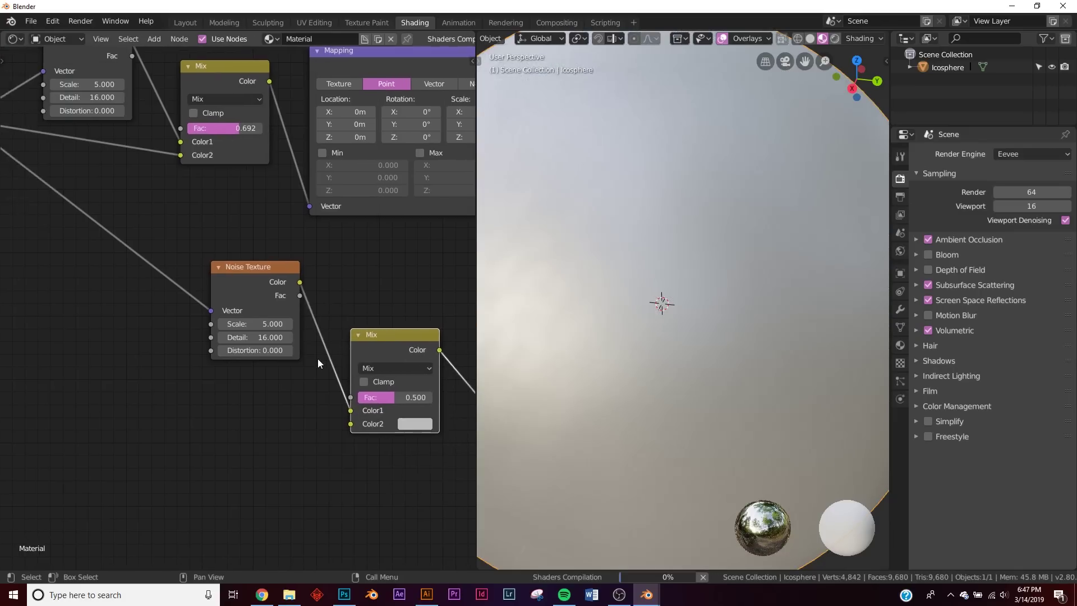
{"action": "left_click_drag", "start_coordinate": [38, 170], "coordinate": [324, 394]}
Step: Try the new Mix node's Fac at 1.000 and 0.802, and fine-tune it while checking the chip edges
{"action": "scroll", "coordinate": [323, 398], "scroll_direction": "up", "scroll_amount": 2}
{"action": "middle_click_drag", "start_coordinate": [322, 398], "coordinate": [112, 337]}
{"action": "scroll", "coordinate": [186, 350], "scroll_direction": "up", "scroll_amount": 2}
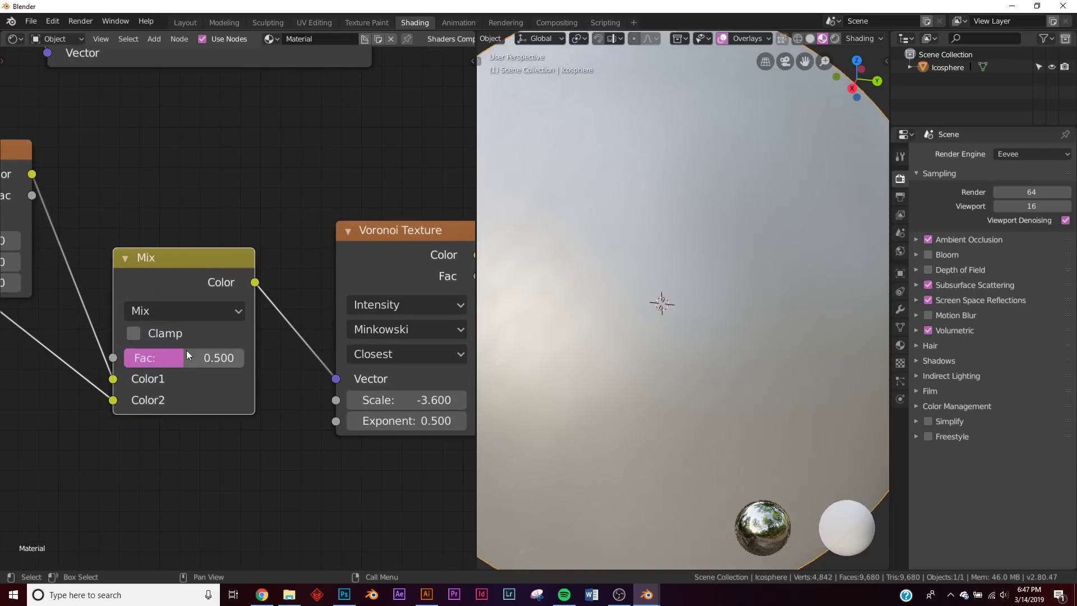
{"action": "left_click_drag", "start_coordinate": [173, 359], "coordinate": [614, 371]}
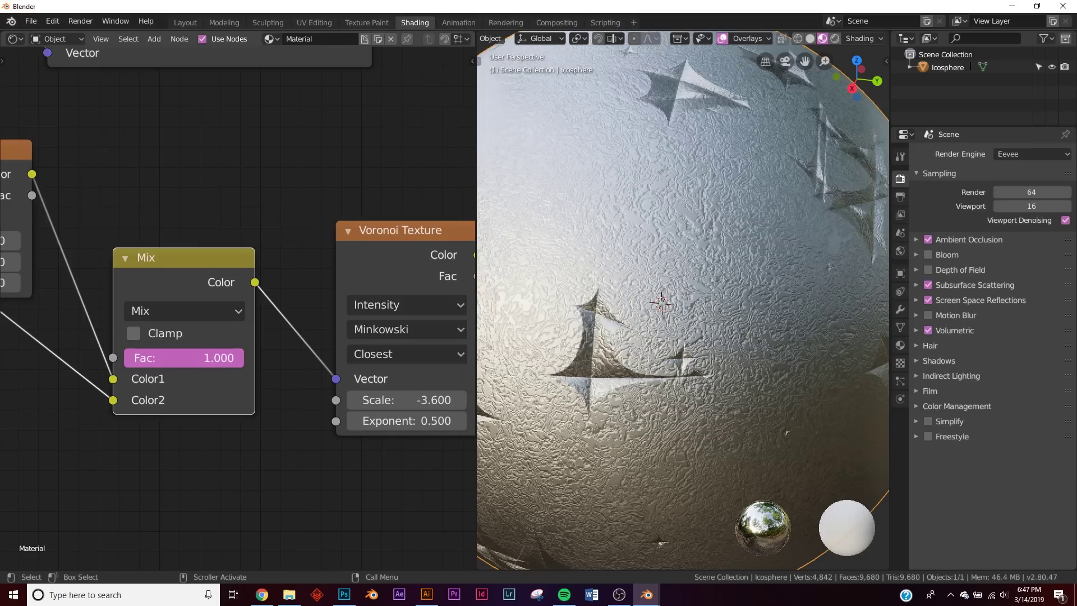
{"action": "left_click_drag", "start_coordinate": [185, 358], "coordinate": [107, 358]}
{"action": "middle_click_drag", "start_coordinate": [546, 414], "coordinate": [566, 378]}
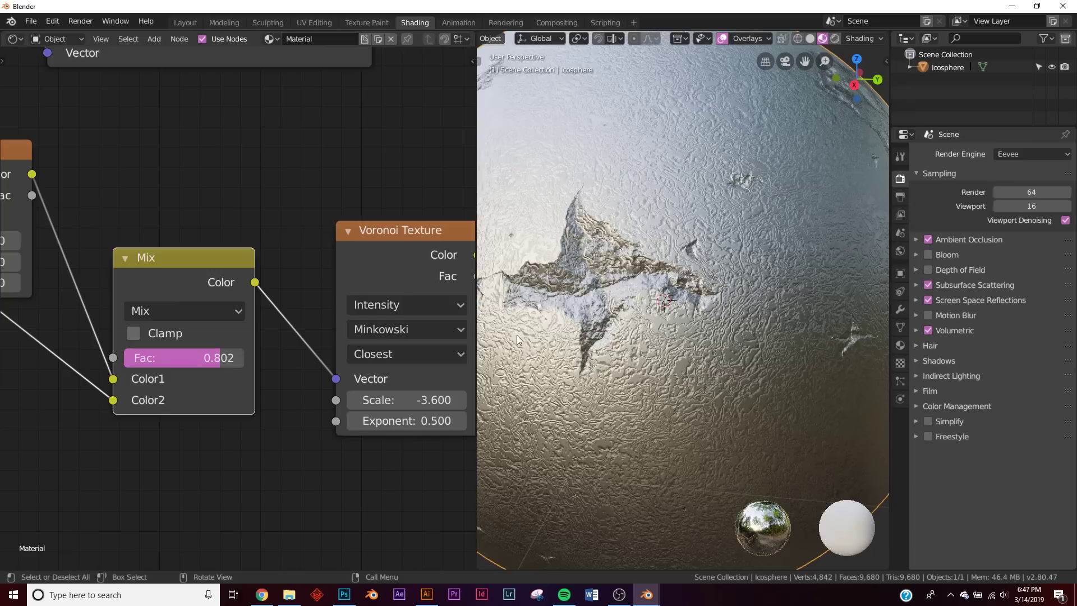
{"action": "mouse_move", "coordinate": [231, 358]}
{"action": "left_mouse_down"}
{"action": "mouse_move", "coordinate": [221, 358]}
{"action": "mouse_move", "coordinate": [250, 358]}
{"action": "mouse_move", "coordinate": [225, 358]}
{"action": "left_mouse_up"}
Step: Raise the Strength of the Bump node fed by the Voronoi's ColorRamp to 0.486, and refine it after viewing the whole sphere
{"action": "middle_click_drag", "start_coordinate": [312, 326], "coordinate": [143, 336]}
{"action": "middle_click_drag", "start_coordinate": [369, 338], "coordinate": [78, 344]}
{"action": "middle_click_drag", "start_coordinate": [449, 324], "coordinate": [98, 358]}
{"action": "mouse_move", "coordinate": [258, 196]}
{"action": "left_mouse_down"}
{"action": "mouse_move", "coordinate": [282, 195]}
{"action": "mouse_move", "coordinate": [256, 195]}
{"action": "mouse_move", "coordinate": [272, 195]}
{"action": "left_mouse_up"}
{"action": "mouse_move", "coordinate": [673, 287]}
{"action": "middle_mouse_down"}
{"action": "mouse_move", "coordinate": [632, 318]}
{"action": "mouse_move", "coordinate": [594, 297]}
{"action": "mouse_move", "coordinate": [567, 302]}
{"action": "middle_mouse_up"}
{"action": "scroll", "coordinate": [598, 298], "scroll_direction": "down", "scroll_amount": 2}
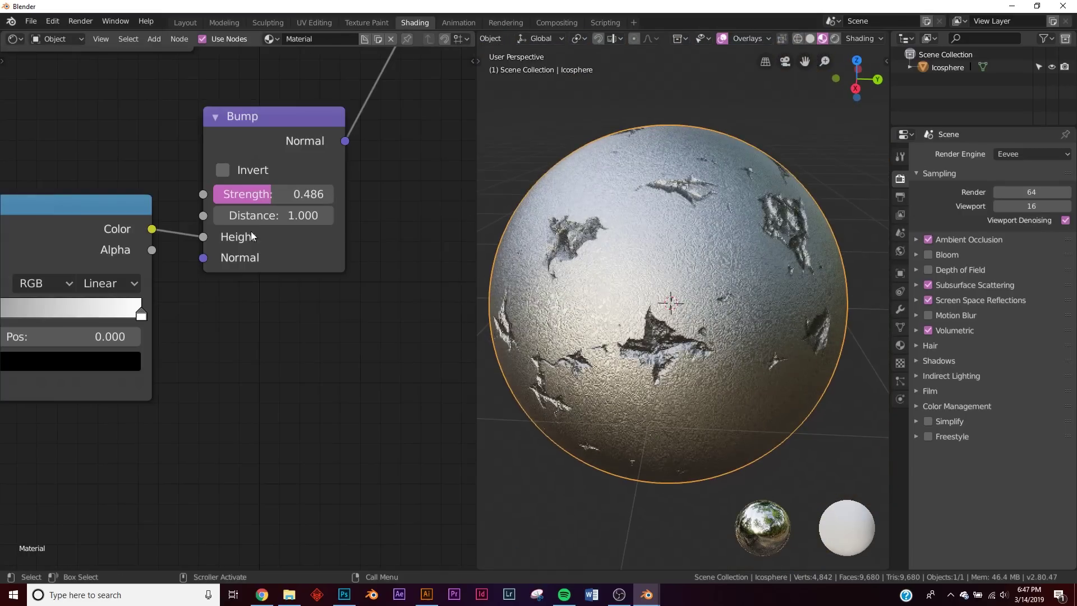
{"action": "mouse_move", "coordinate": [255, 194]}
{"action": "left_mouse_down"}
{"action": "mouse_move", "coordinate": [202, 194]}
{"action": "mouse_move", "coordinate": [272, 194]}
{"action": "left_mouse_up"}
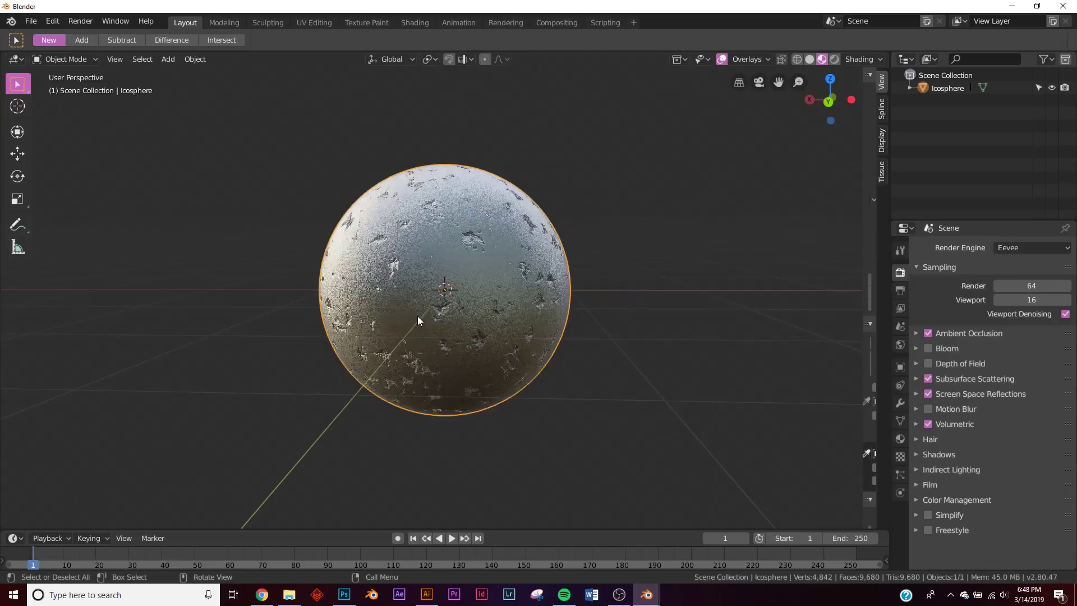
Step: Inspect the chipped metal sphere up close from another angle in the Layout workspace
{"action": "scroll", "coordinate": [420, 323], "scroll_direction": "up", "scroll_amount": 4}
{"action": "middle_click_drag", "start_coordinate": [526, 321], "coordinate": [543, 352]}
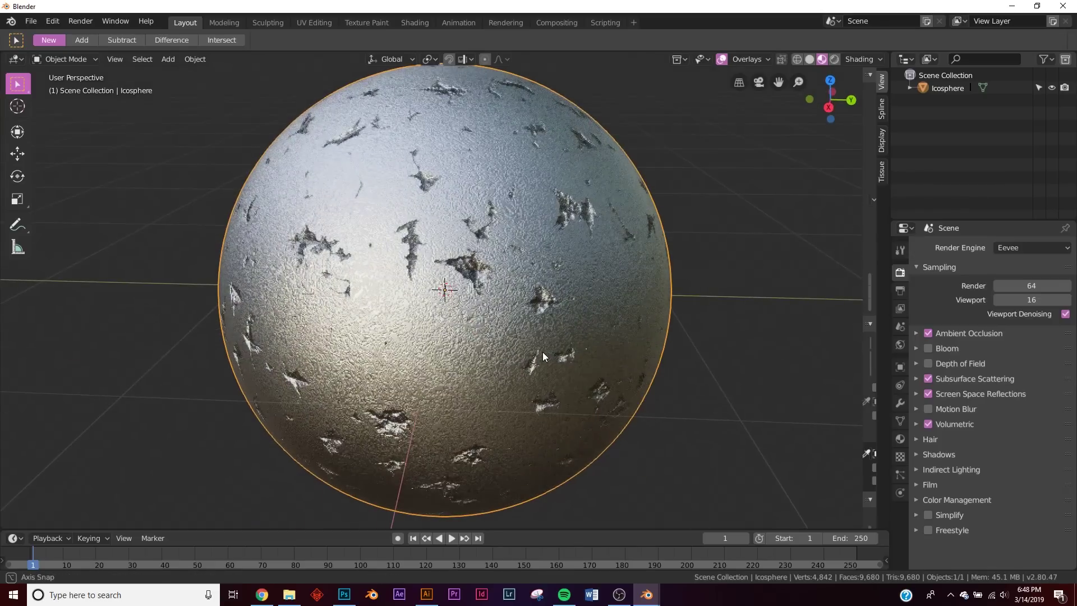